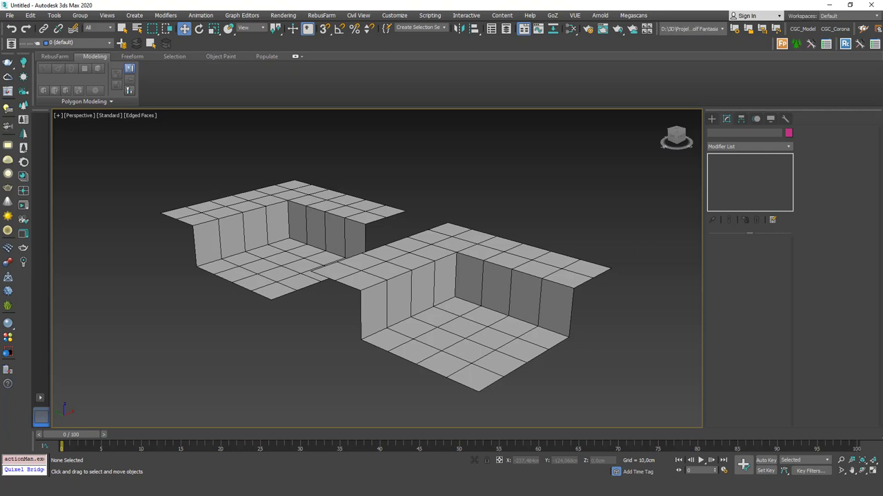
# Apply a TurboSmooth modifier to the nearer stepped plane and increase its iterations, with edged faces hidden.
pyautogui.moveTo(538, 310); pyautogui.dragTo(538, 310)
pyautogui.click(717, 147)
pyautogui.write('tu')
pyautogui.press('Return')
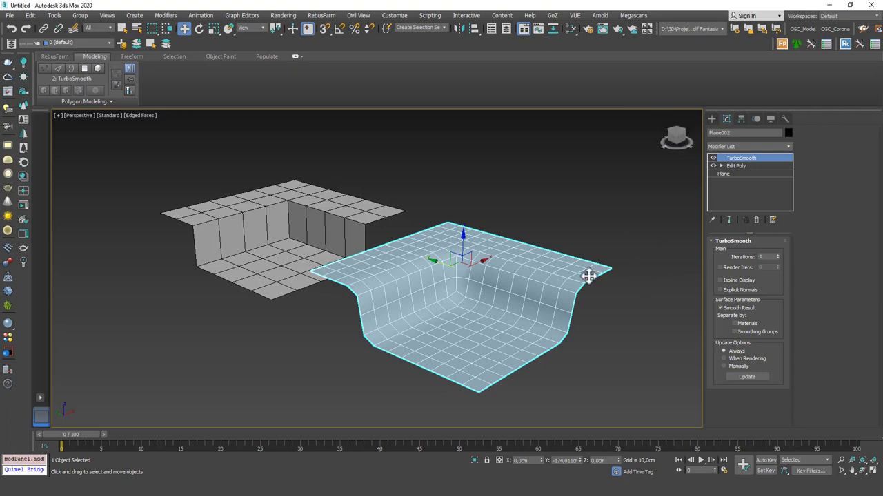
pyautogui.moveTo(456, 247)
pyautogui.keyDown('alt'); pyautogui.mouseDown(button='middle')
pyautogui.moveTo(476, 262)
pyautogui.moveTo(510, 259)
pyautogui.mouseUp(button='middle'); pyautogui.keyUp('alt')
pyautogui.press('F4')
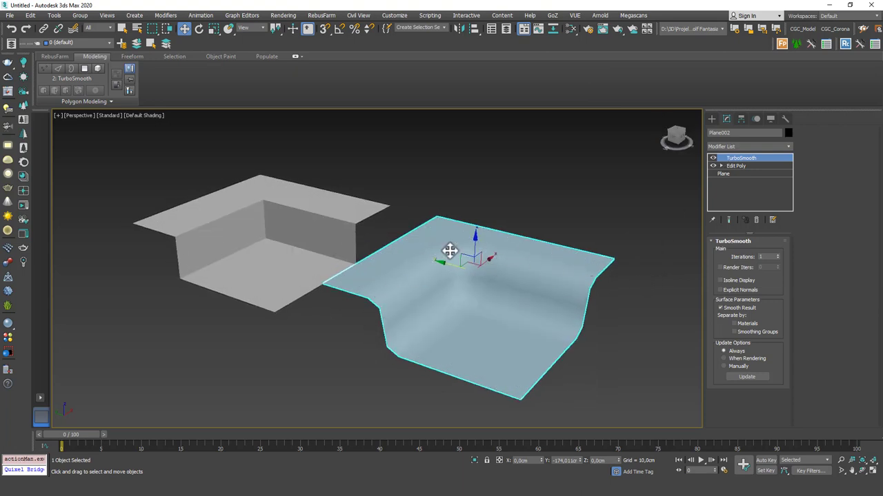
pyautogui.click(777, 255)
pyautogui.keyDown('alt'); pyautogui.moveTo(565, 273); pyautogui.dragTo(509, 281, button='middle'); pyautogui.keyUp('alt')
# On the Edit Poly level, insert supporting edge loops with Swift Loop close beside the step's upper, lower and corner edges.
pyautogui.click(748, 166)
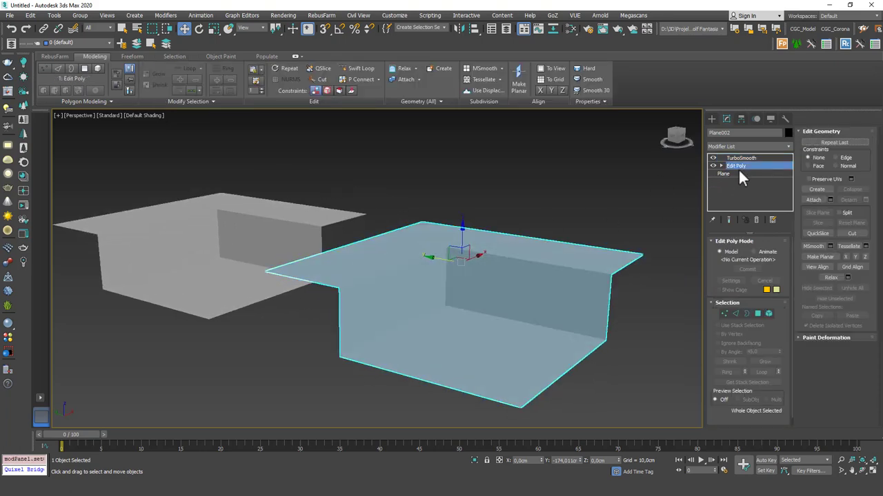
pyautogui.press('F4')
pyautogui.keyDown('alt'); pyautogui.moveTo(528, 274); pyautogui.dragTo(578, 273, button='middle'); pyautogui.keyUp('alt')
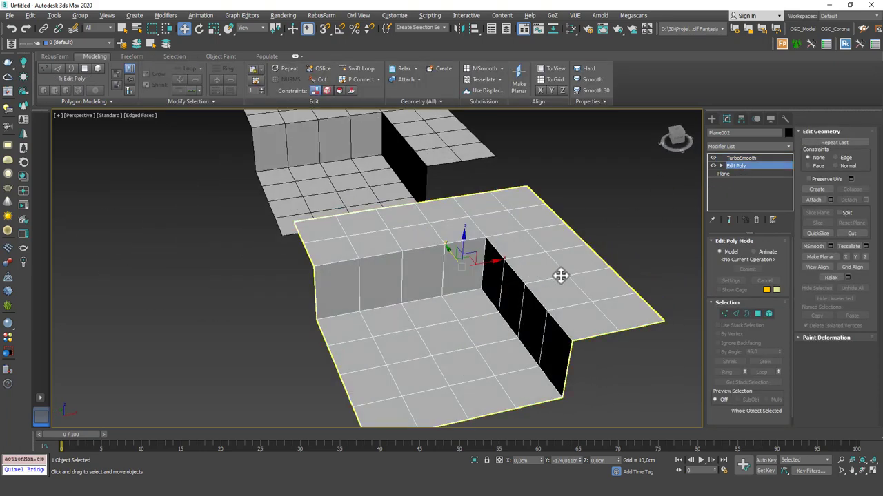
pyautogui.click(356, 68)
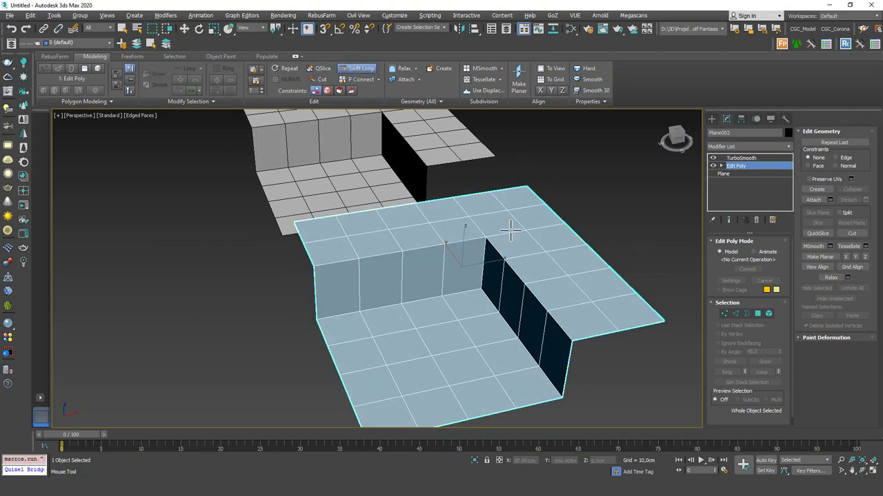
pyautogui.click(508, 253)
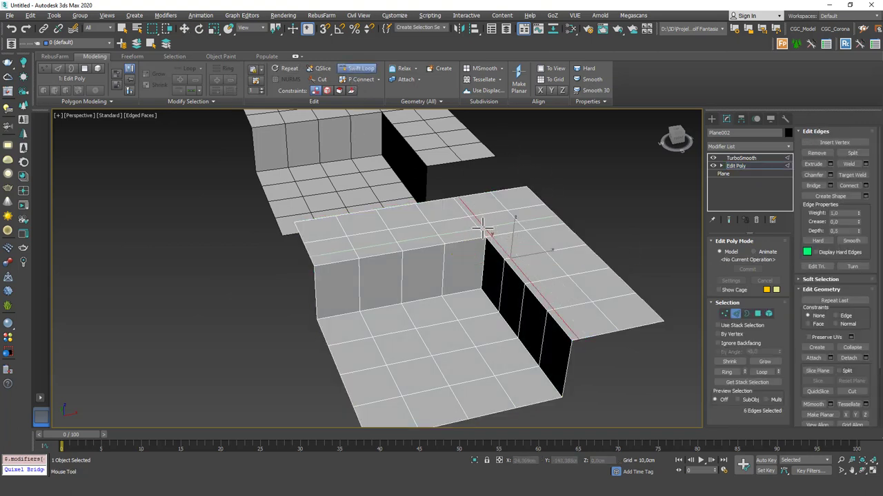
pyautogui.click(448, 250)
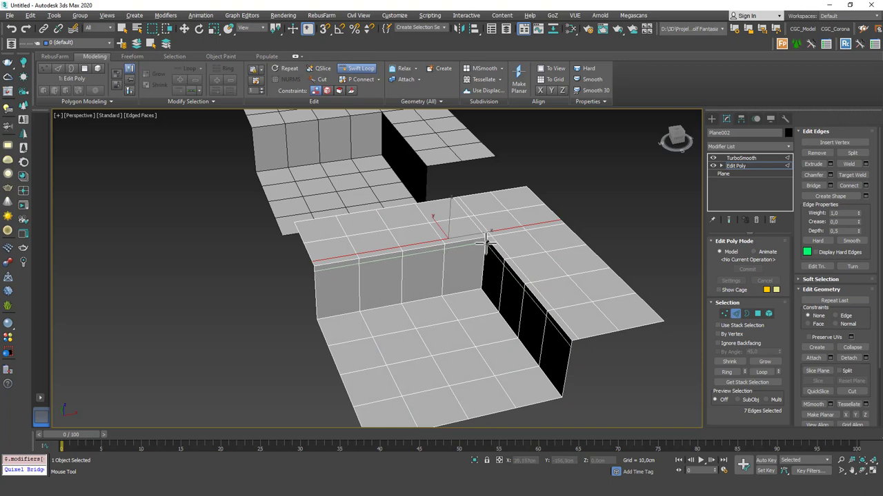
pyautogui.click(476, 291)
pyautogui.click(485, 293)
pyautogui.keyDown('alt'); pyautogui.moveTo(442, 259); pyautogui.dragTo(477, 262, button='middle'); pyautogui.keyUp('alt')
pyautogui.press('w')
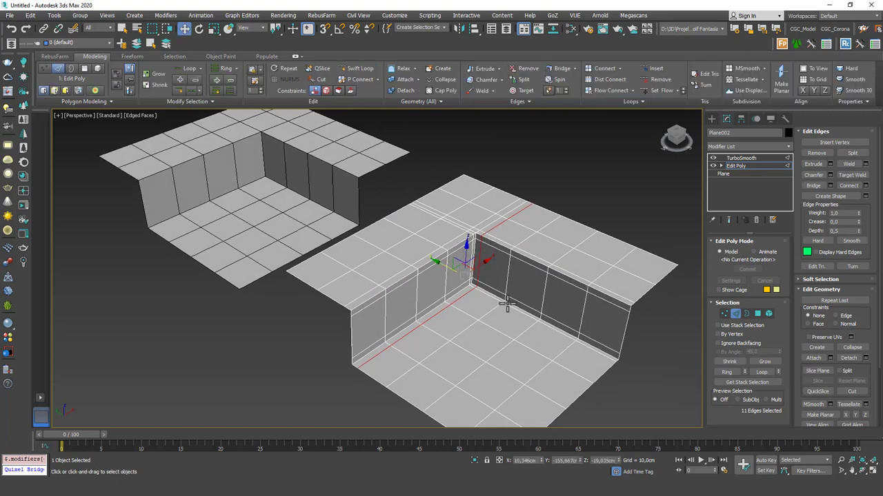
# Shift the selected edge loop beside the wall's lower edge slightly along the Y axis.
pyautogui.moveTo(528, 205)
pyautogui.keyDown('alt'); pyautogui.mouseDown(button='middle')
pyautogui.moveTo(508, 201)
pyautogui.moveTo(530, 195)
pyautogui.mouseUp(button='middle'); pyautogui.keyUp('alt')
pyautogui.keyDown('alt'); pyautogui.moveTo(513, 232); pyautogui.dragTo(449, 262, button='middle'); pyautogui.keyUp('alt')
pyautogui.moveTo(442, 265); pyautogui.dragTo(440, 264)
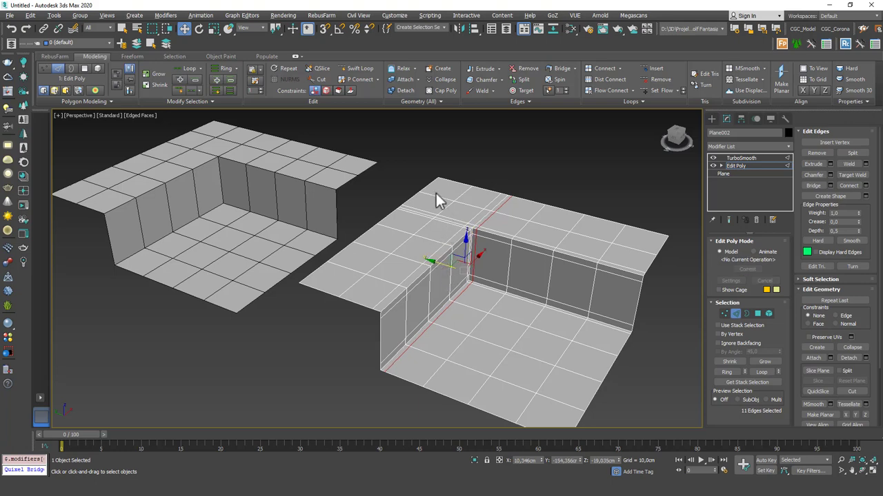
# Show the smoothed end result without edged faces, leaving edge editing and deselecting the plane.
pyautogui.hotkey('shift', 'e')
pyautogui.press('F4')
pyautogui.moveTo(461, 269)
pyautogui.keyDown('alt'); pyautogui.mouseDown(button='middle')
pyautogui.moveTo(429, 253)
pyautogui.moveTo(471, 256)
pyautogui.moveTo(473, 267)
pyautogui.moveTo(461, 293)
pyautogui.moveTo(430, 301)
pyautogui.moveTo(420, 292)
pyautogui.moveTo(481, 286)
pyautogui.moveTo(485, 266)
pyautogui.moveTo(497, 274)
pyautogui.mouseUp(button='middle'); pyautogui.keyUp('alt')
pyautogui.press('2')
pyautogui.scroll(4, 449, 266)
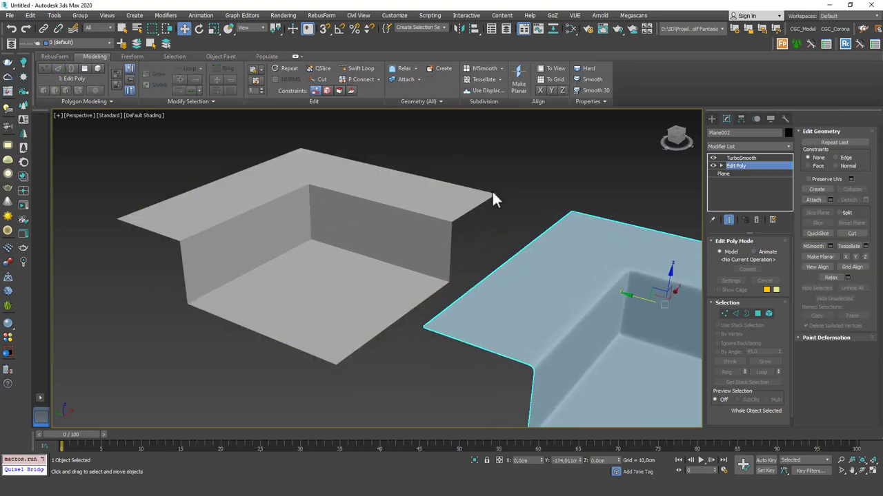
pyautogui.scroll(-5, 473, 262)
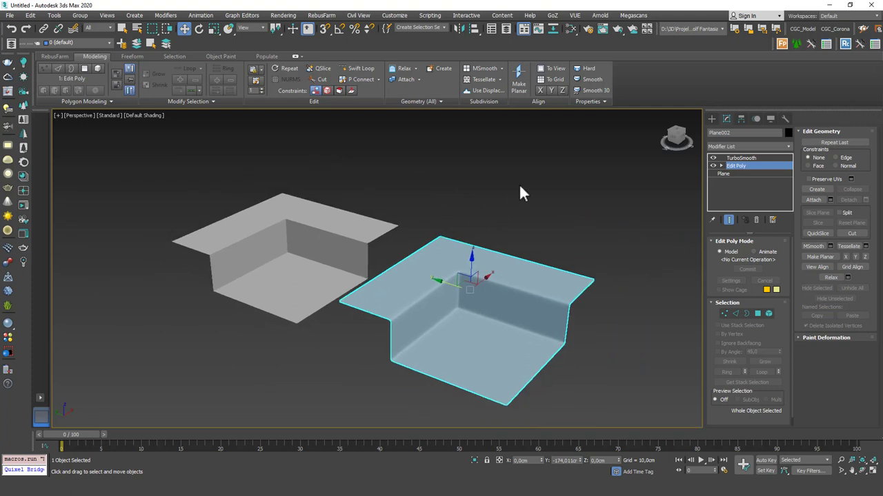
pyautogui.click(518, 188)
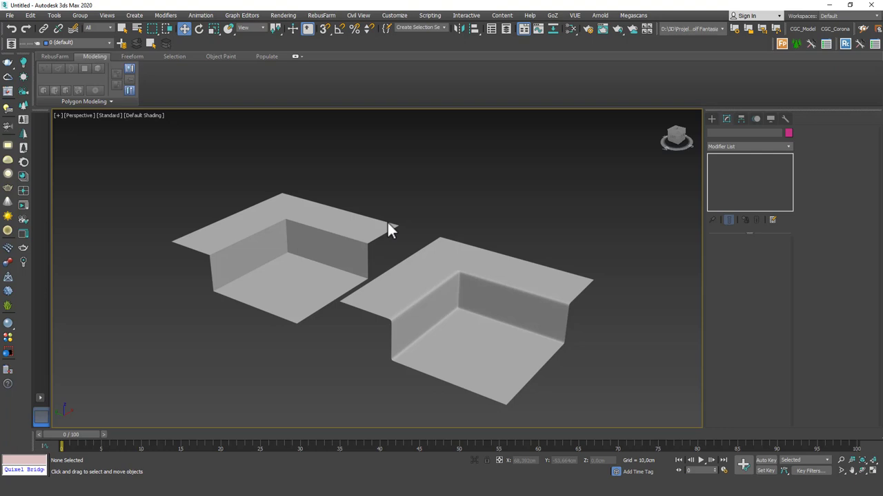
# Apply an OpenSubdiv modifier to the other stepped plane.
pyautogui.moveTo(361, 243); pyautogui.dragTo(431, 235, button='middle')
pyautogui.scroll(2, 422, 246)
pyautogui.click(443, 201)
pyautogui.click(735, 147)
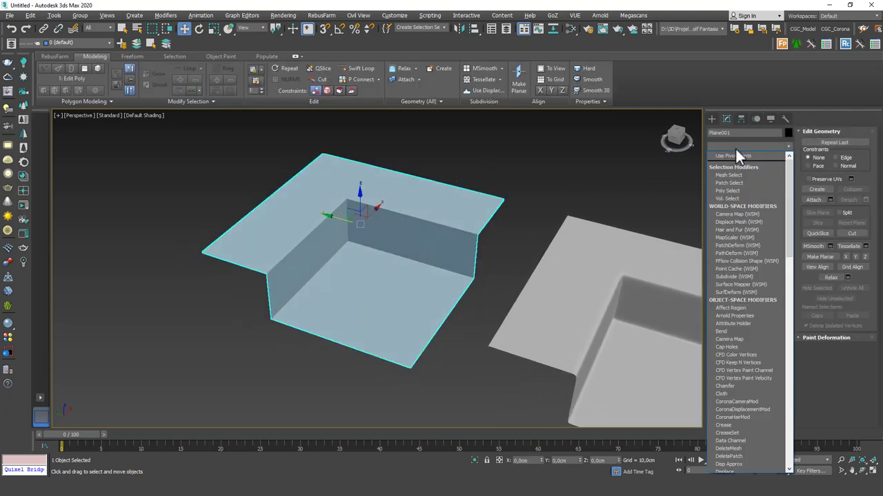
pyautogui.write('op')
pyautogui.press('Return')
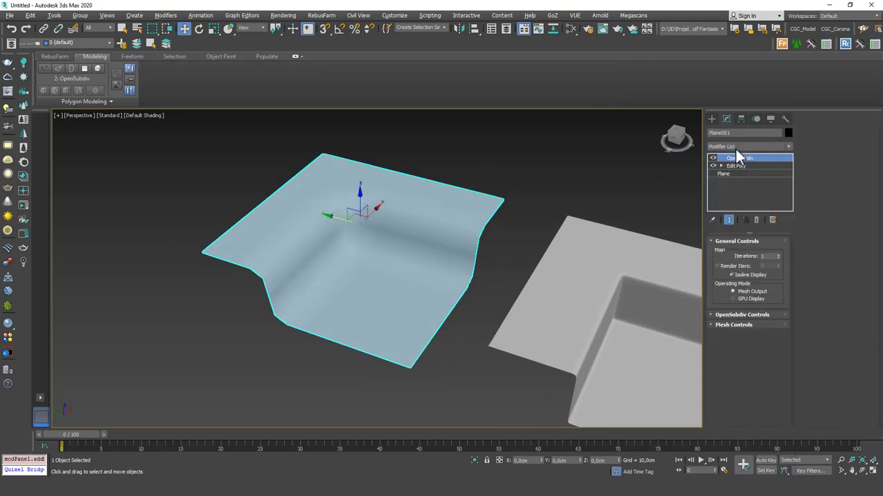
# Set the OpenSubdiv iterations to 3 and display edged faces.
pyautogui.keyDown('alt'); pyautogui.moveTo(531, 255); pyautogui.dragTo(524, 225, button='middle'); pyautogui.keyUp('alt')
pyautogui.click(778, 254)
pyautogui.click(778, 254)
pyautogui.moveTo(422, 262)
pyautogui.keyDown('alt'); pyautogui.mouseDown(button='middle')
pyautogui.moveTo(460, 280)
pyautogui.moveTo(445, 273)
pyautogui.moveTo(455, 274)
pyautogui.mouseUp(button='middle'); pyautogui.keyUp('alt')
pyautogui.press('F4')
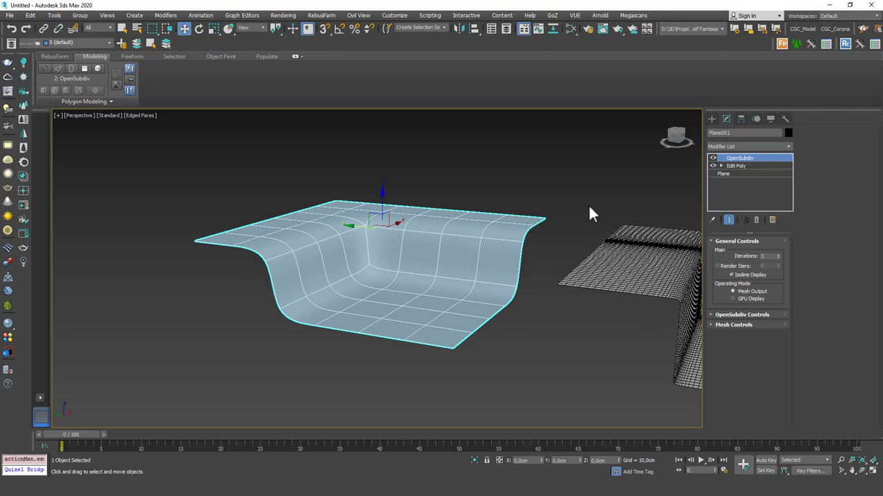
# Examine the OpenSubdiv-smoothed plane from several angles, with and without edged faces.
pyautogui.moveTo(465, 242)
pyautogui.keyDown('alt'); pyautogui.mouseDown(button='middle')
pyautogui.moveTo(402, 282)
pyautogui.moveTo(391, 258)
pyautogui.moveTo(394, 218)
pyautogui.mouseUp(button='middle'); pyautogui.keyUp('alt')
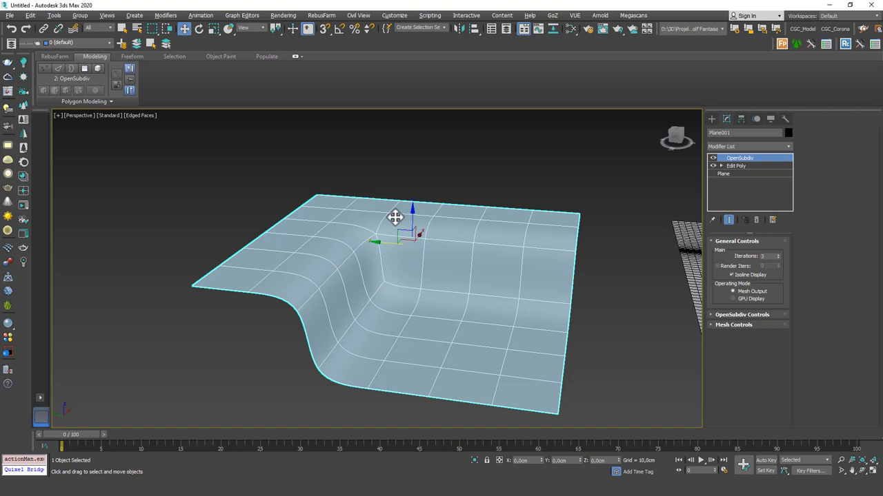
pyautogui.moveTo(508, 283)
pyautogui.mouseDown(button='middle')
pyautogui.moveTo(516, 287)
pyautogui.moveTo(516, 274)
pyautogui.mouseUp(button='middle')
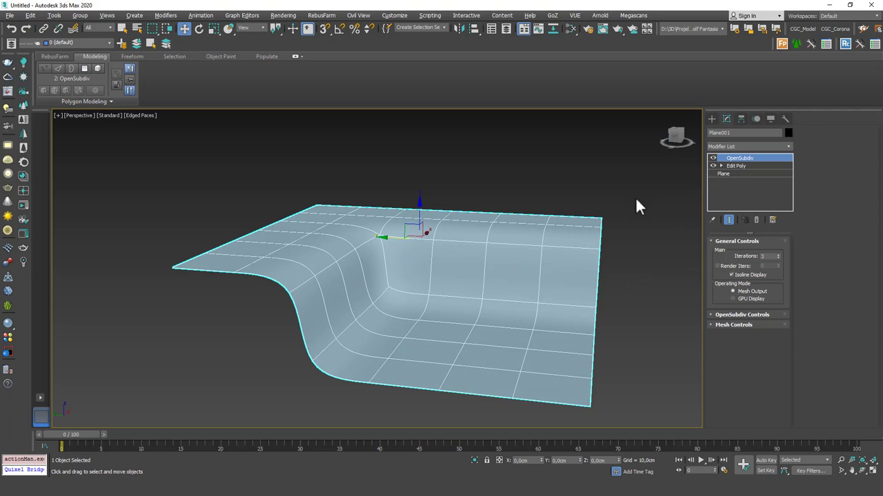
pyautogui.scroll(-8, 409, 240)
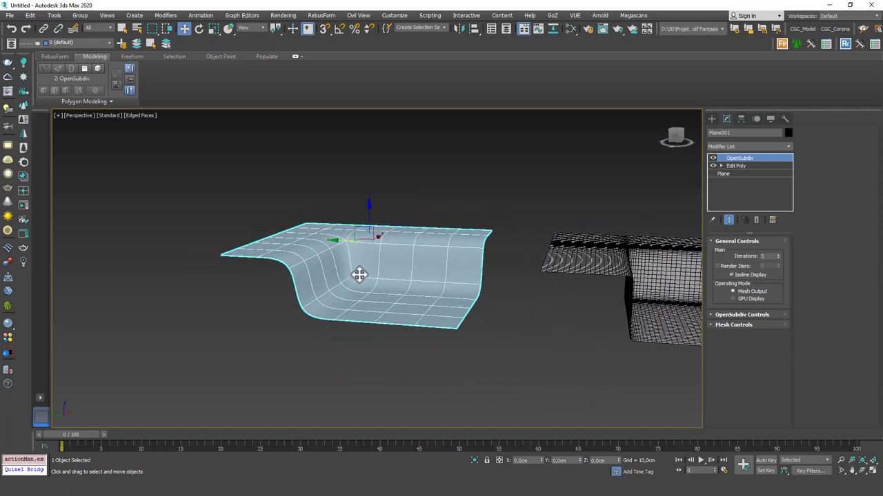
pyautogui.scroll(-3, 367, 275)
pyautogui.moveTo(366, 275)
pyautogui.keyDown('alt'); pyautogui.mouseDown(button='middle')
pyautogui.moveTo(371, 297)
pyautogui.moveTo(406, 319)
pyautogui.mouseUp(button='middle'); pyautogui.keyUp('alt')
pyautogui.press('F4')
pyautogui.press('F4')
pyautogui.scroll(5, 407, 295)
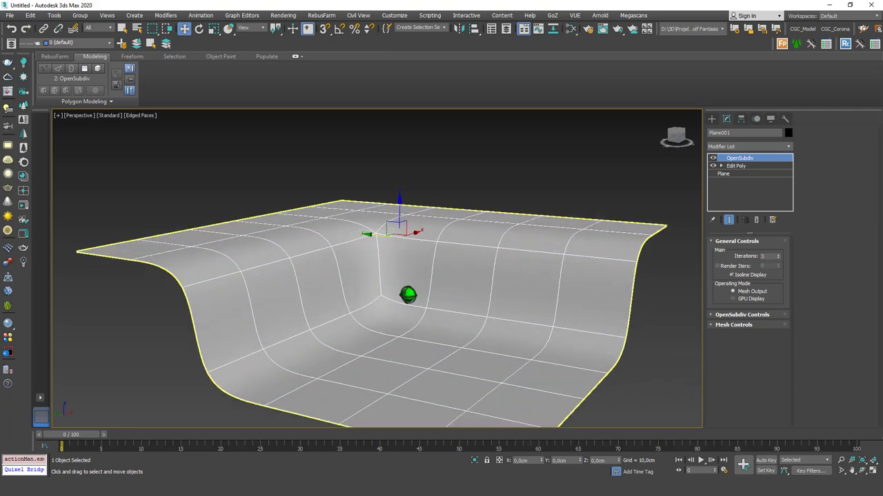
pyautogui.keyDown('alt'); pyautogui.moveTo(409, 265); pyautogui.dragTo(429, 258, button='middle'); pyautogui.keyUp('alt')
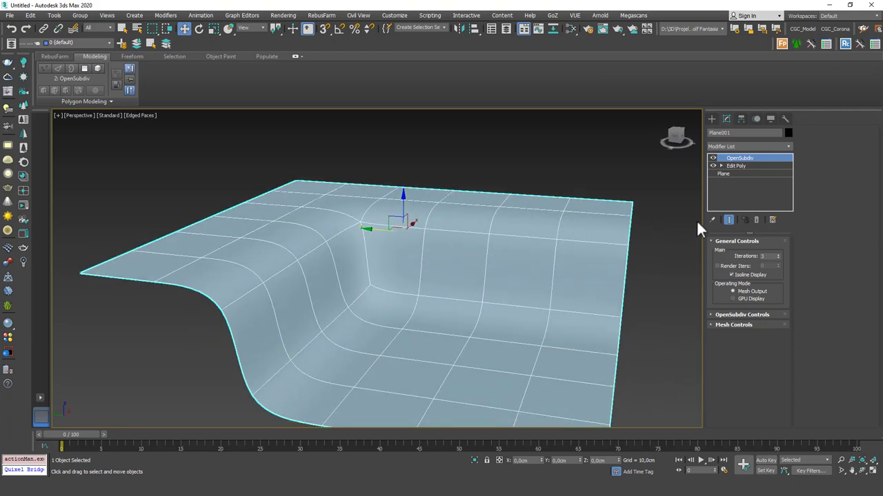
# Return to the unsmoothed Edit Poly level and select all edges along the step's upper rim.
pyautogui.click(737, 166)
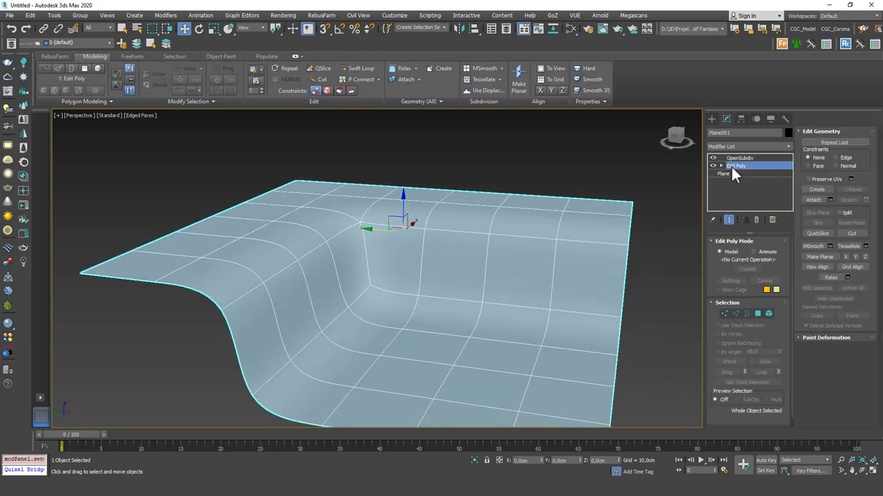
pyautogui.click(728, 220)
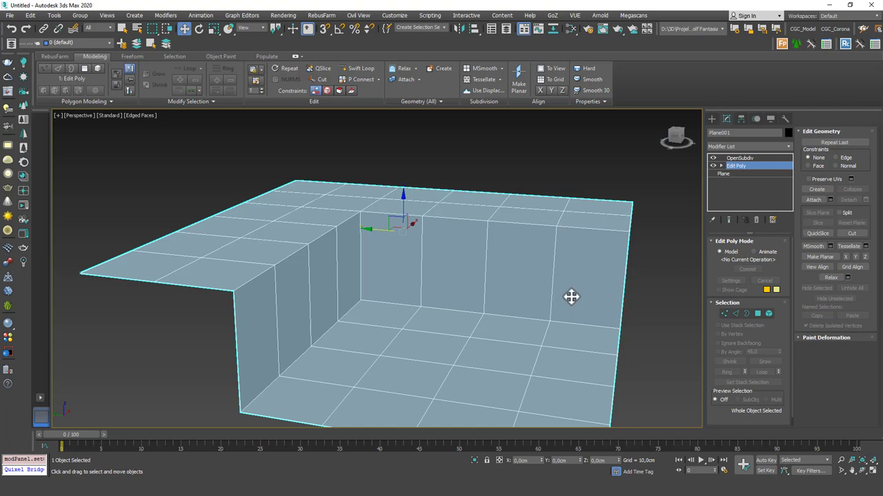
pyautogui.press('2')
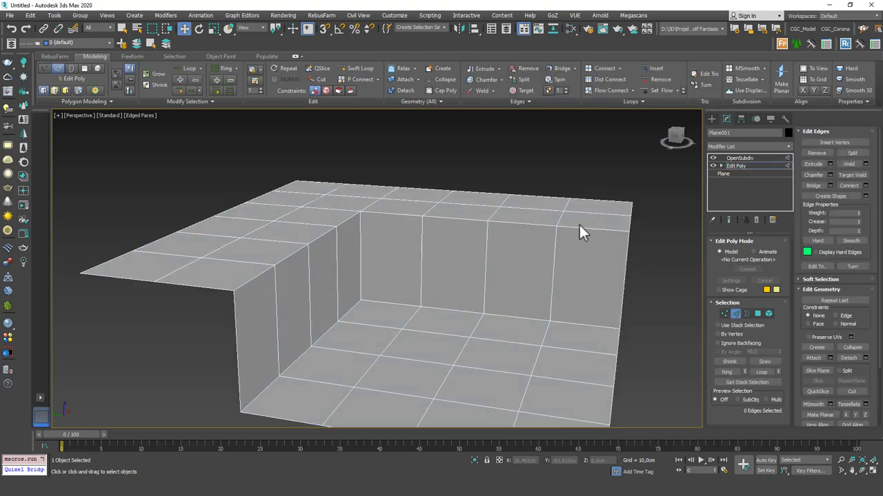
pyautogui.click(572, 228)
pyautogui.keyDown('ctrl'); pyautogui.click(513, 222); pyautogui.keyUp('ctrl')
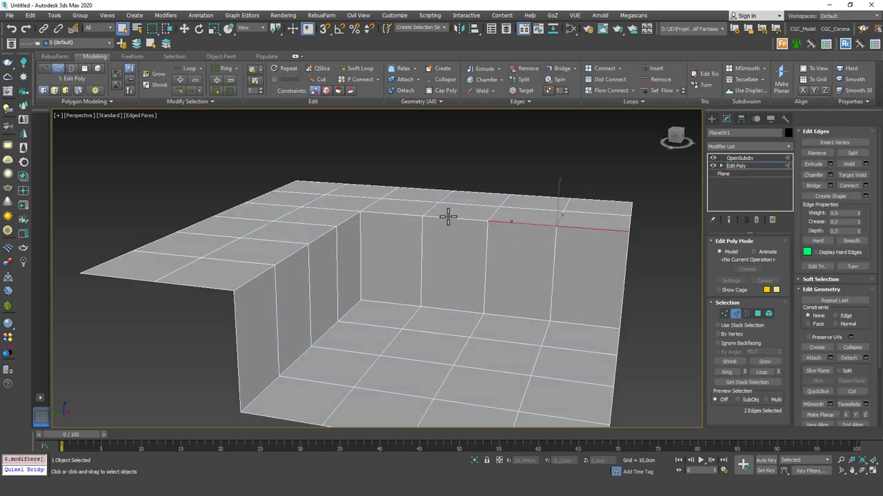
pyautogui.keyDown('ctrl'); pyautogui.click(448, 216); pyautogui.keyUp('ctrl')
pyautogui.keyDown('ctrl'); pyautogui.click(380, 213); pyautogui.keyUp('ctrl')
pyautogui.keyDown('ctrl'); pyautogui.click(343, 220); pyautogui.keyUp('ctrl')
pyautogui.keyDown('ctrl'); pyautogui.click(317, 236); pyautogui.keyUp('ctrl')
pyautogui.keyDown('ctrl'); pyautogui.click(292, 254); pyautogui.keyUp('ctrl')
pyautogui.keyDown('ctrl'); pyautogui.click(256, 276); pyautogui.keyUp('ctrl')
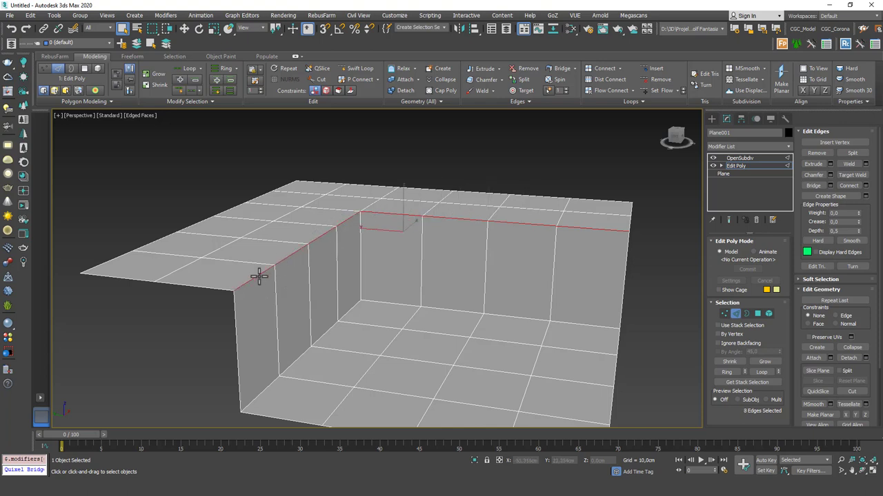
# Add the edges along the wall's base and the vertical inner corner edge to the selection.
pyautogui.keyDown('ctrl'); pyautogui.click(274, 381); pyautogui.keyUp('ctrl')
pyautogui.keyDown('ctrl'); pyautogui.click(296, 362); pyautogui.keyUp('ctrl')
pyautogui.keyDown('ctrl'); pyautogui.click(327, 332); pyautogui.keyUp('ctrl')
pyautogui.keyDown('ctrl'); pyautogui.click(353, 309); pyautogui.keyUp('ctrl')
pyautogui.keyDown('ctrl'); pyautogui.click(388, 304); pyautogui.keyUp('ctrl')
pyautogui.keyDown('ctrl'); pyautogui.click(448, 309); pyautogui.keyUp('ctrl')
pyautogui.keyDown('ctrl'); pyautogui.click(521, 318); pyautogui.keyUp('ctrl')
pyautogui.keyDown('ctrl'); pyautogui.click(570, 323); pyautogui.keyUp('ctrl')
pyautogui.keyDown('ctrl'); pyautogui.click(360, 262); pyautogui.keyUp('ctrl')
# Compare the base mesh and its selected edges with the smoothed end result.
pyautogui.click(729, 219)
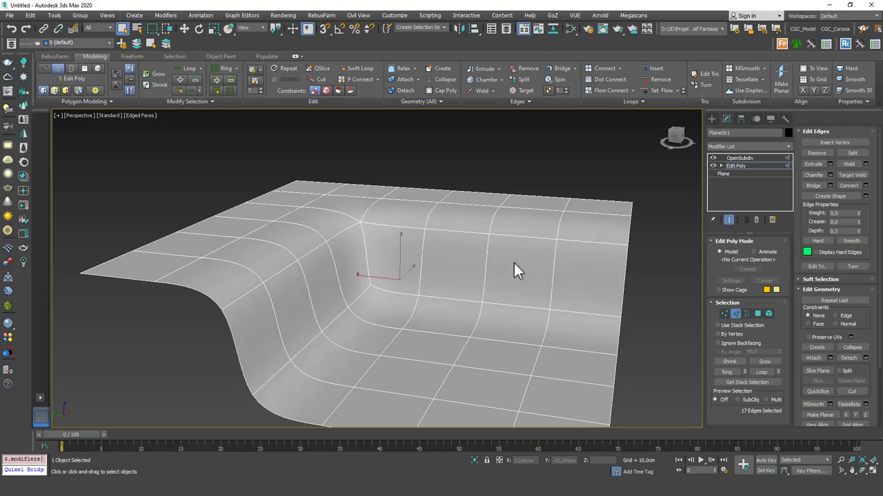
pyautogui.moveTo(492, 270)
pyautogui.keyDown('alt'); pyautogui.mouseDown(button='middle')
pyautogui.moveTo(473, 285)
pyautogui.moveTo(491, 280)
pyautogui.moveTo(486, 270)
pyautogui.mouseUp(button='middle'); pyautogui.keyUp('alt')
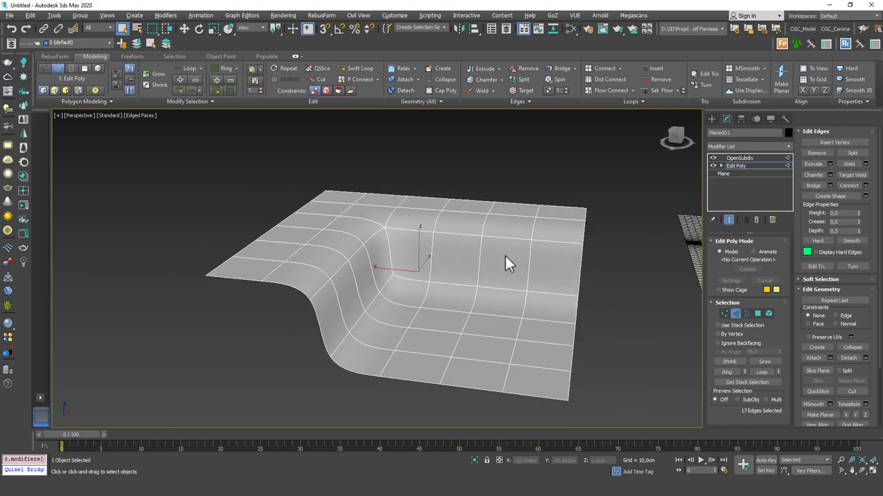
pyautogui.click(728, 220)
pyautogui.click(728, 220)
pyautogui.click(728, 221)
pyautogui.click(728, 221)
pyautogui.click(728, 222)
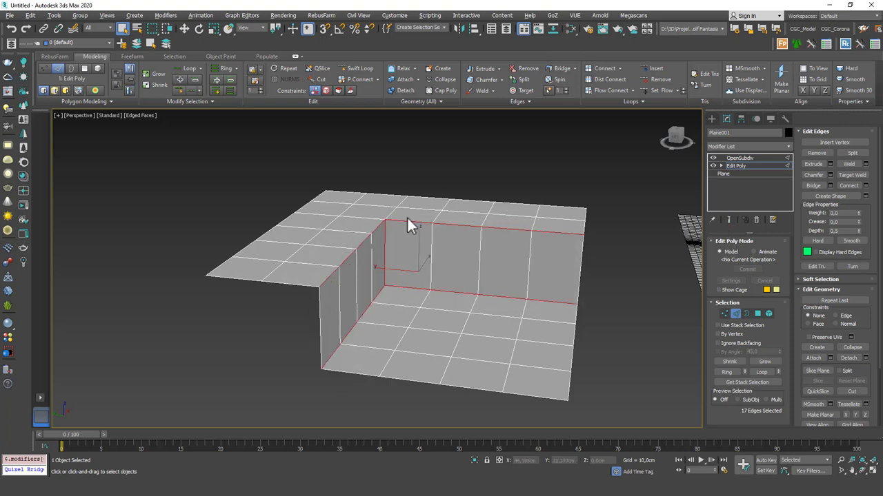
pyautogui.keyDown('alt'); pyautogui.moveTo(557, 261); pyautogui.dragTo(679, 235, button='middle'); pyautogui.keyUp('alt')
pyautogui.click(731, 220)
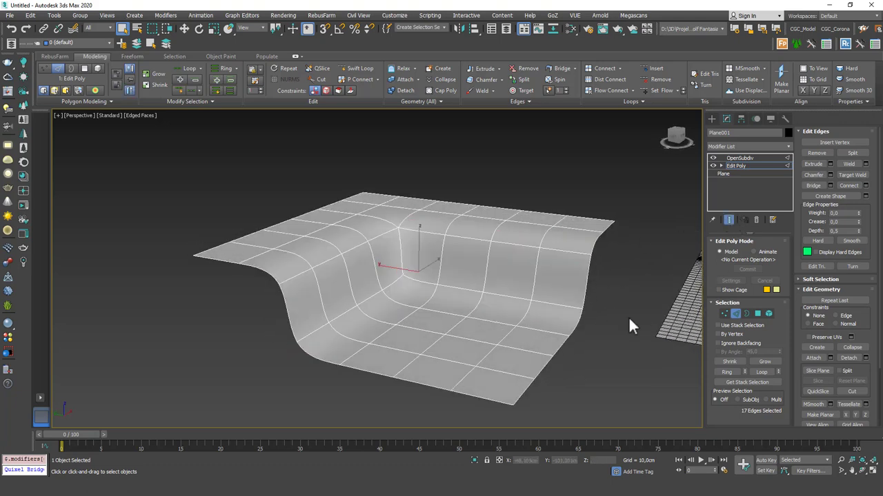
# Undo the accidental selection change and show the smoothed end result with edged faces hidden.
pyautogui.click(576, 319)
pyautogui.hotkey('ctrl', 'z')
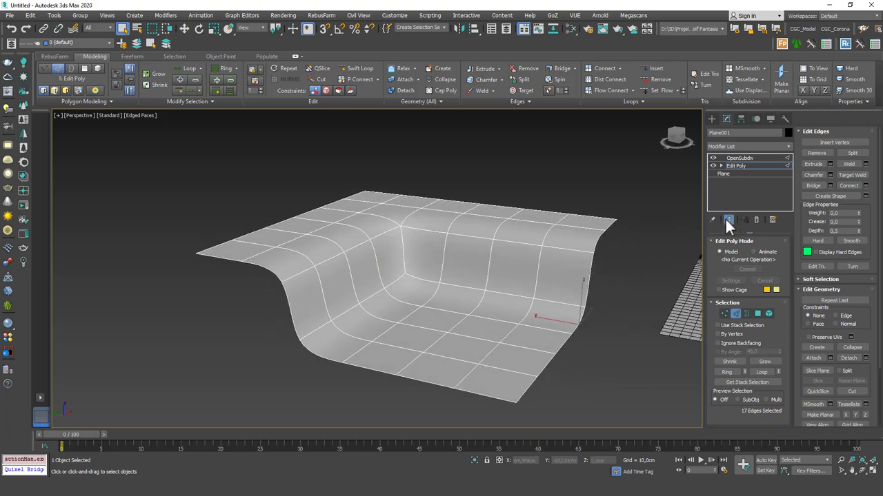
pyautogui.click(729, 220)
pyautogui.click(729, 219)
pyautogui.moveTo(528, 276)
pyautogui.mouseDown(button='middle')
pyautogui.moveTo(555, 290)
pyautogui.moveTo(537, 293)
pyautogui.mouseUp(button='middle')
pyautogui.press('F4')
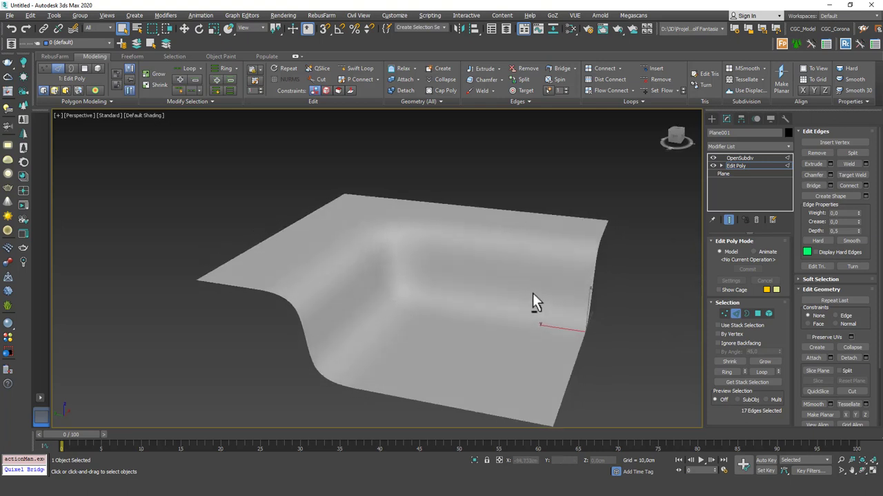
pyautogui.moveTo(533, 294); pyautogui.dragTo(380, 290, button='middle')
pyautogui.scroll(4, 417, 290)
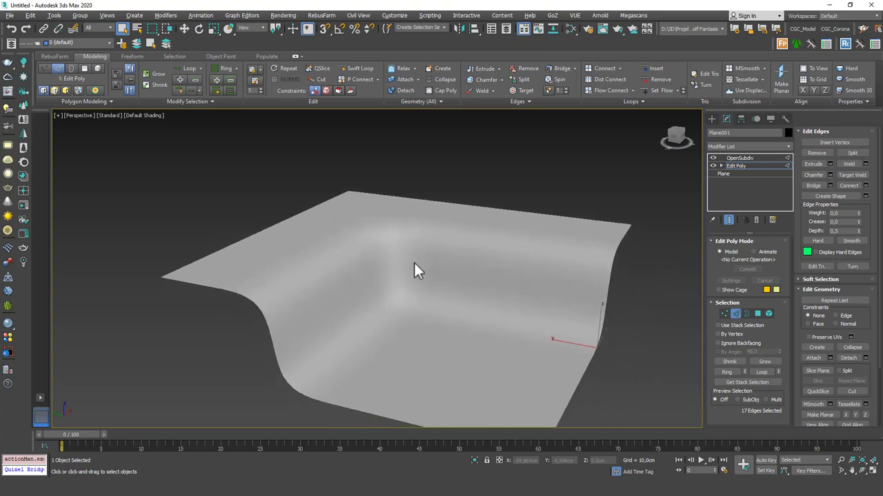
pyautogui.scroll(1, 414, 264)
pyautogui.moveTo(415, 264); pyautogui.dragTo(422, 255, button='middle')
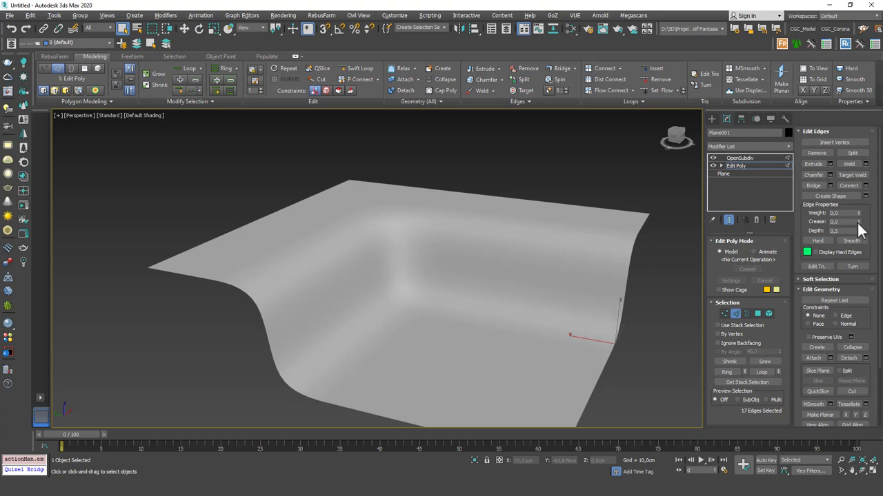
# Set the crease of the selected edges to 1,0 and check the sharpened corners.
pyautogui.moveTo(859, 223); pyautogui.dragTo(836, 4)
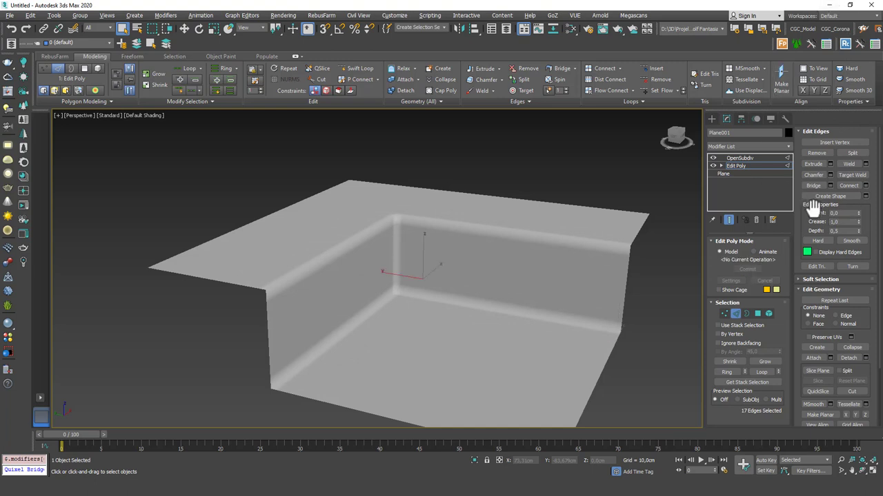
pyautogui.moveTo(437, 232)
pyautogui.keyDown('alt'); pyautogui.mouseDown(button='middle')
pyautogui.moveTo(457, 229)
pyautogui.moveTo(443, 228)
pyautogui.moveTo(433, 248)
pyautogui.moveTo(448, 266)
pyautogui.moveTo(473, 274)
pyautogui.moveTo(438, 257)
pyautogui.mouseUp(button='middle'); pyautogui.keyUp('alt')
pyautogui.press('F4')
pyautogui.press('F4')
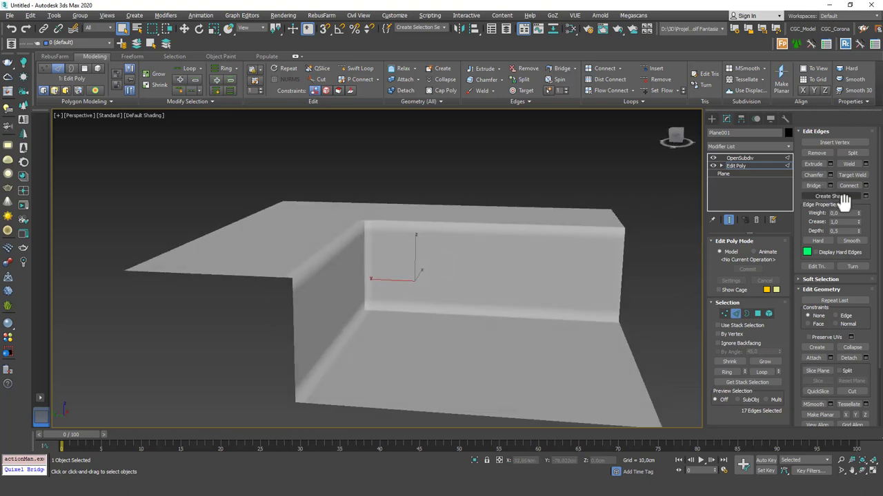
# Lower the crease of the selected edges to 0,28 and set the OpenSubdiv iterations to 5.
pyautogui.moveTo(859, 221); pyautogui.dragTo(845, 245)
pyautogui.scroll(4, 328, 262)
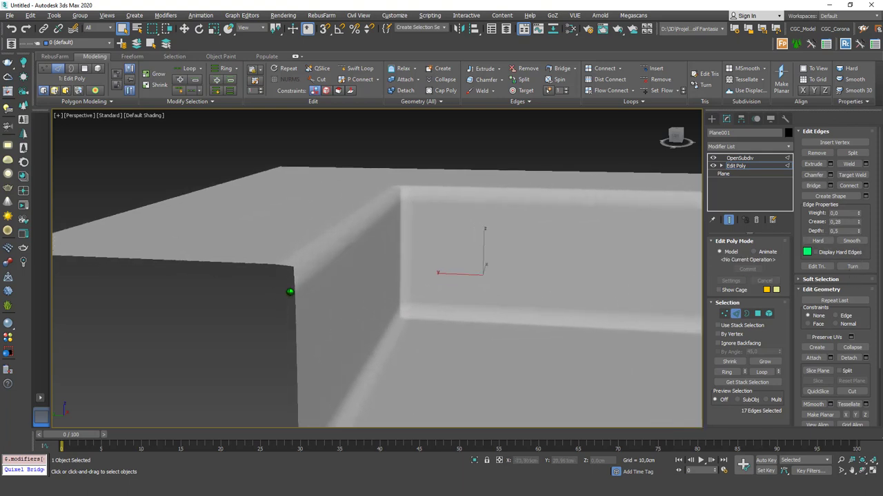
pyautogui.click(750, 166)
pyautogui.click(752, 158)
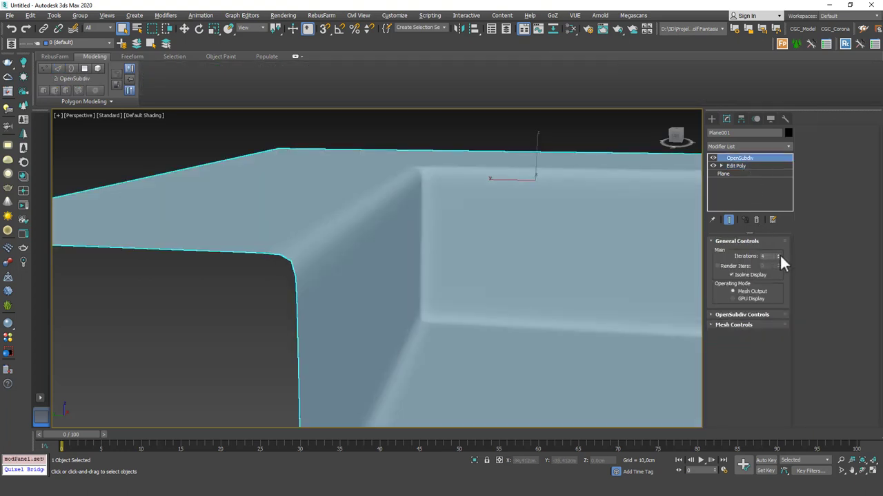
pyautogui.click(779, 255)
pyautogui.moveTo(506, 272)
pyautogui.keyDown('alt'); pyautogui.mouseDown(button='middle')
pyautogui.moveTo(429, 259)
pyautogui.moveTo(421, 282)
pyautogui.moveTo(429, 272)
pyautogui.moveTo(417, 269)
pyautogui.mouseUp(button='middle'); pyautogui.keyUp('alt')
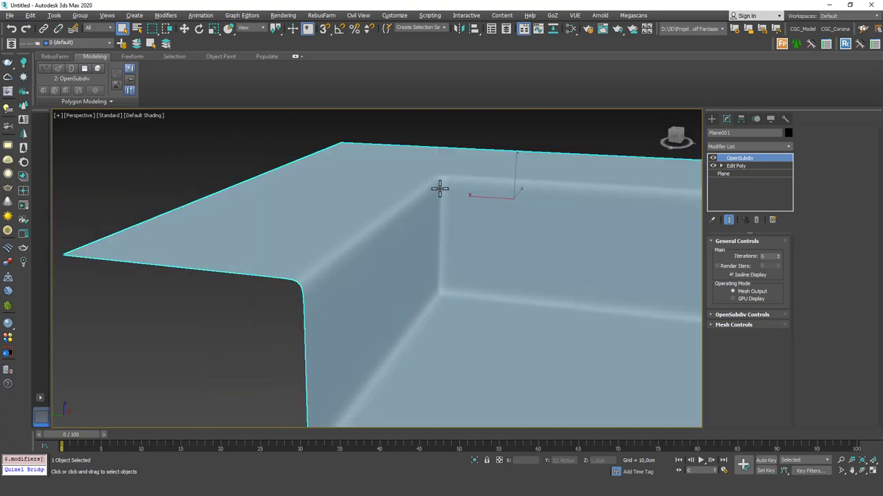
# Clear the selection and compare the creased OpenSubdiv mesh with the support-loop TurboSmooth mesh.
pyautogui.scroll(-2, 470, 247)
pyautogui.moveTo(576, 244); pyautogui.dragTo(417, 276, button='middle')
pyautogui.scroll(-3, 420, 303)
pyautogui.click(580, 203)
pyautogui.keyDown('alt'); pyautogui.moveTo(581, 203); pyautogui.dragTo(597, 240, button='middle'); pyautogui.keyUp('alt')
pyautogui.moveTo(597, 240); pyautogui.dragTo(542, 220, button='middle')
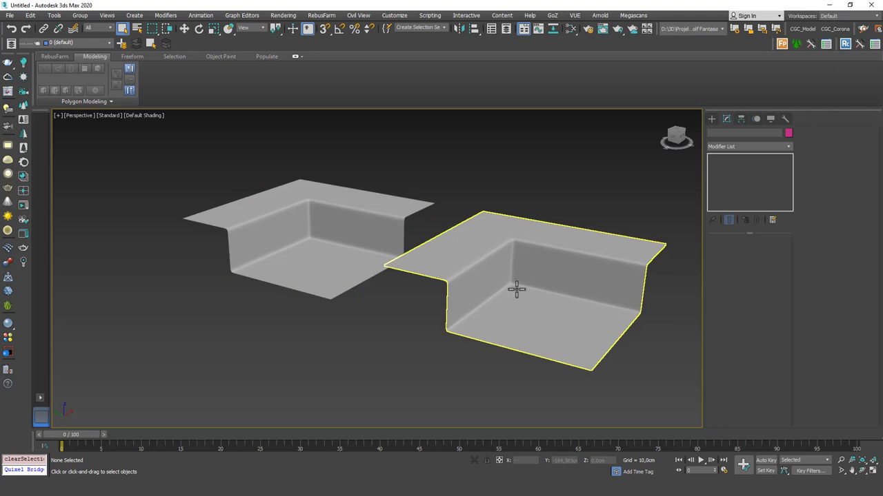
pyautogui.scroll(6, 387, 233)
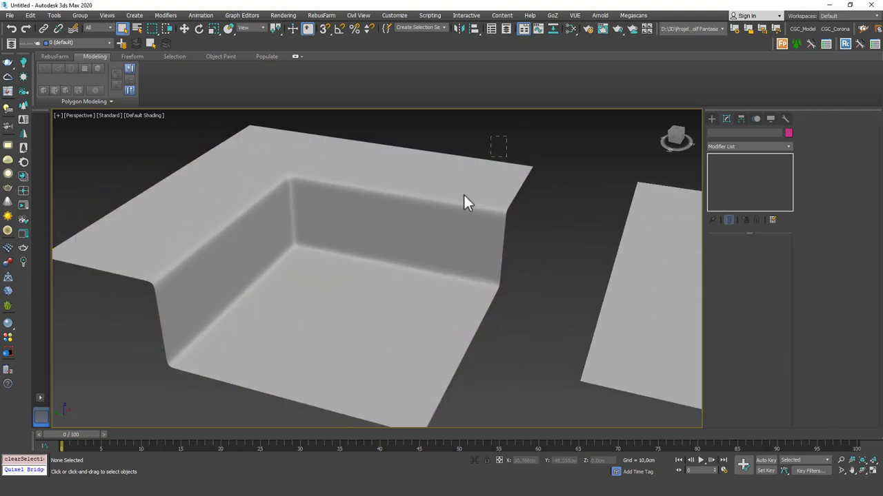
# Show the creased mesh's unsmoothed Edit Poly base with edged faces beside the dense TurboSmooth mesh.
pyautogui.click(451, 223)
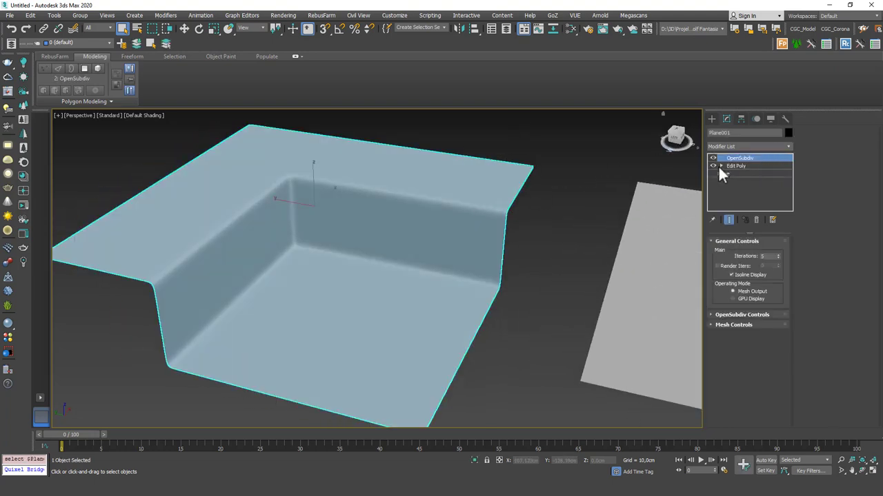
pyautogui.click(735, 166)
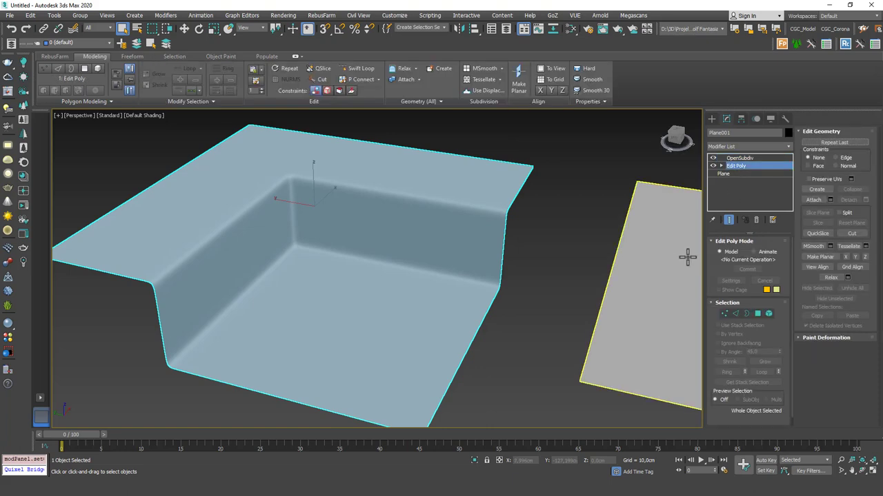
pyautogui.click(727, 220)
pyautogui.press('F4')
pyautogui.scroll(-5, 460, 300)
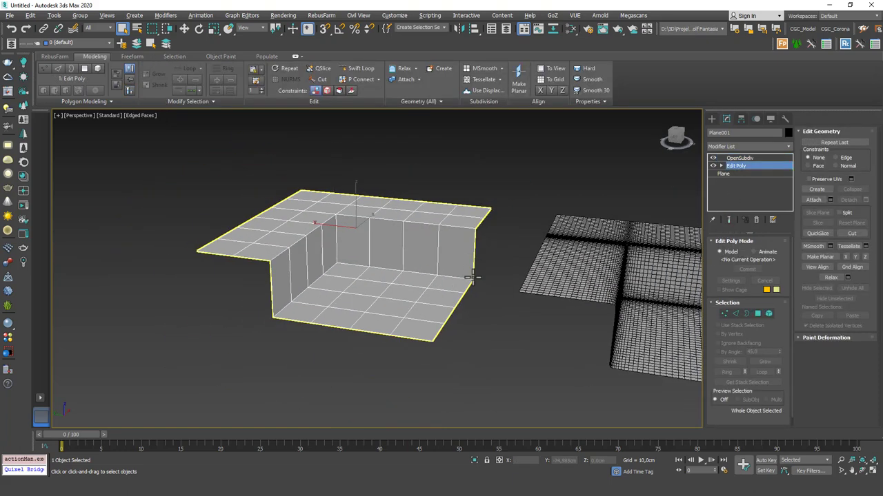
pyautogui.moveTo(479, 282); pyautogui.dragTo(413, 301, button='middle')
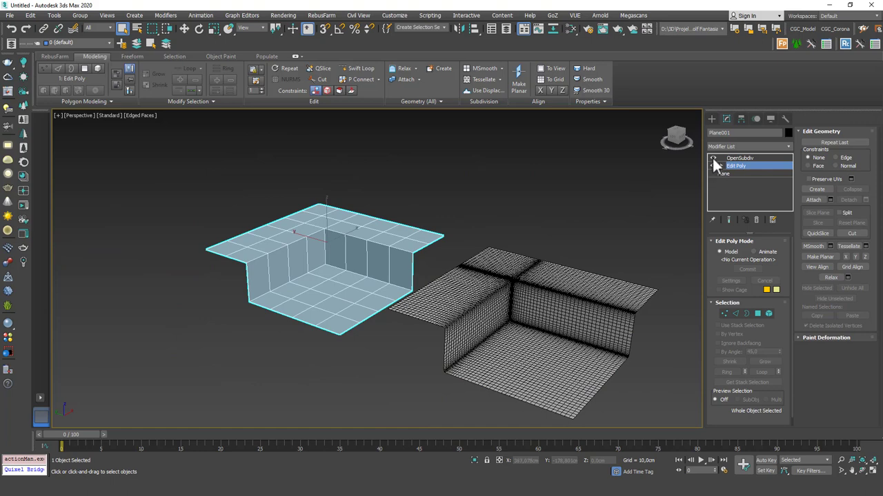
# Turn off OpenSubdiv on the creased mesh and TurboSmooth on the support-loop mesh, leaving nothing selected.
pyautogui.click(583, 262)
pyautogui.click(713, 159)
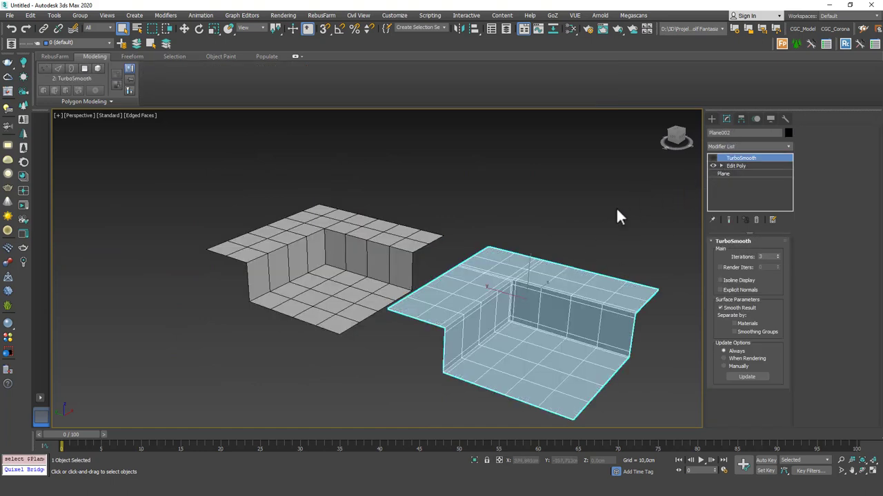
pyautogui.click(612, 209)
pyautogui.moveTo(505, 256); pyautogui.dragTo(509, 243, button='middle')
pyautogui.press('F4')
pyautogui.press('F4')
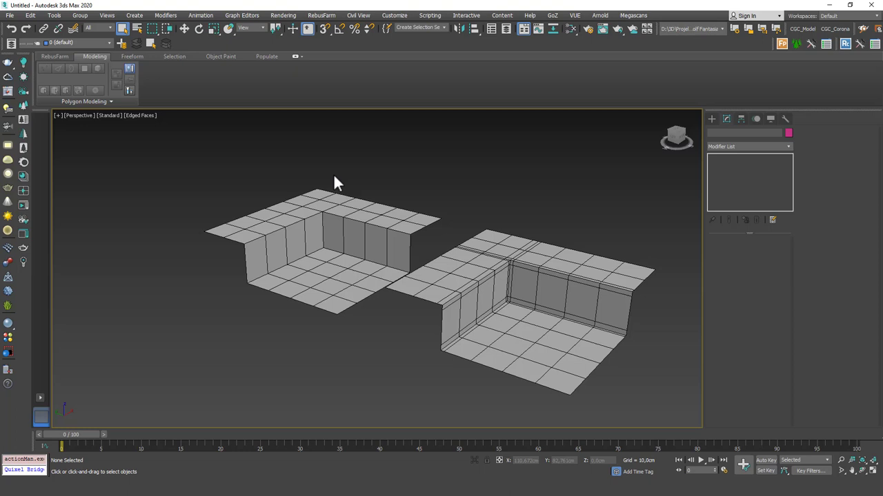
pyautogui.click(466, 247)
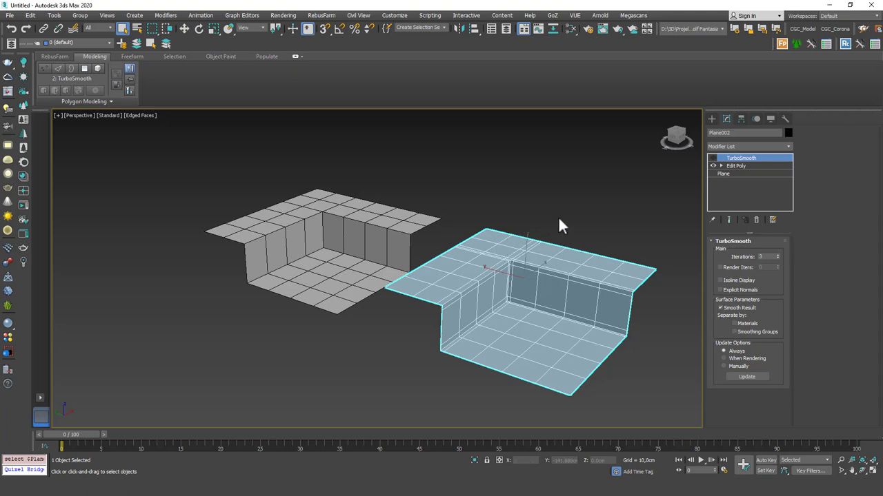
pyautogui.click(539, 238)
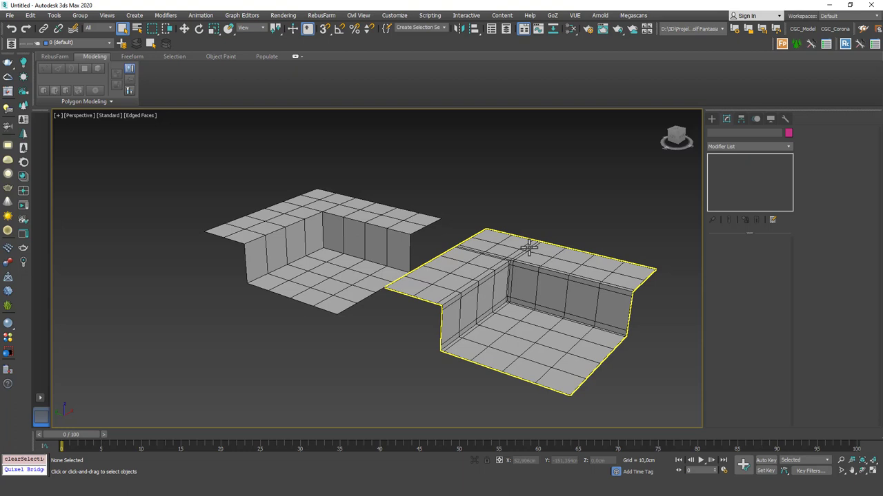
pyautogui.click(522, 283)
pyautogui.click(555, 220)
pyautogui.click(560, 240)
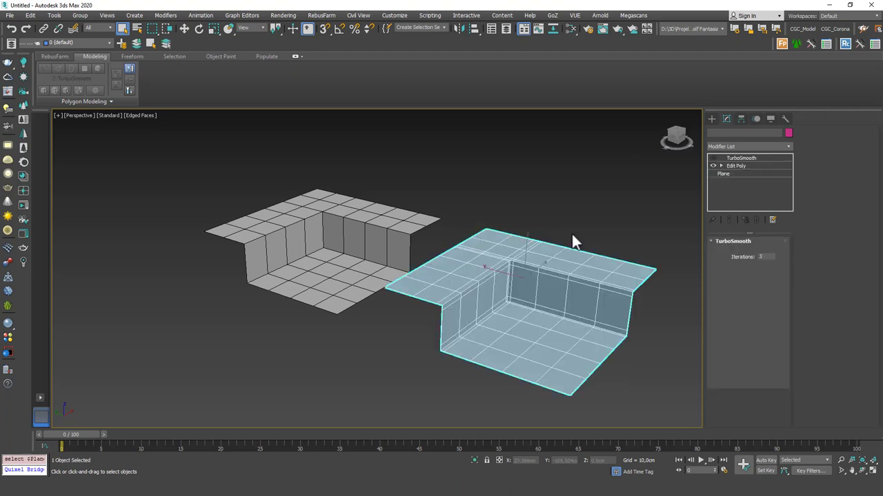
# Delete both step meshes from the scene.
pyautogui.click(362, 206)
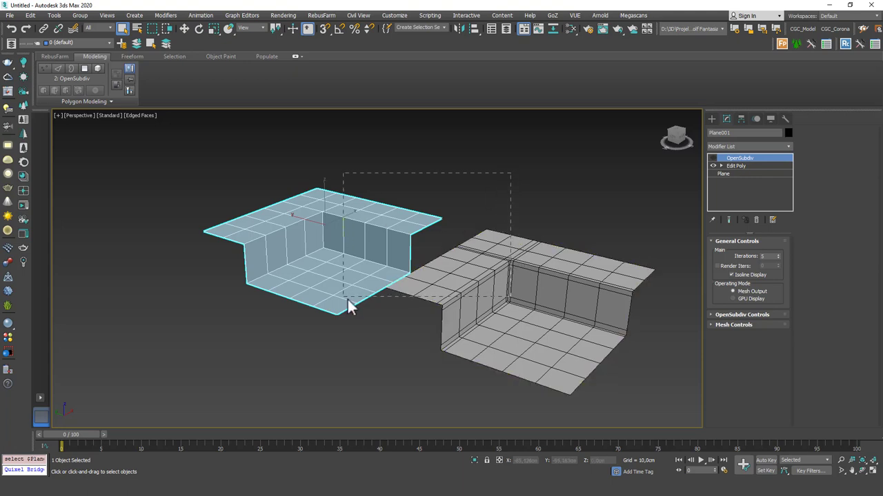
pyautogui.moveTo(350, 307); pyautogui.dragTo(351, 308)
pyautogui.press('Delete')
# Create a standard cylinder with a radius of about 58 cm and a height of about 122 cm, and show its modifier stack.
pyautogui.click(711, 119)
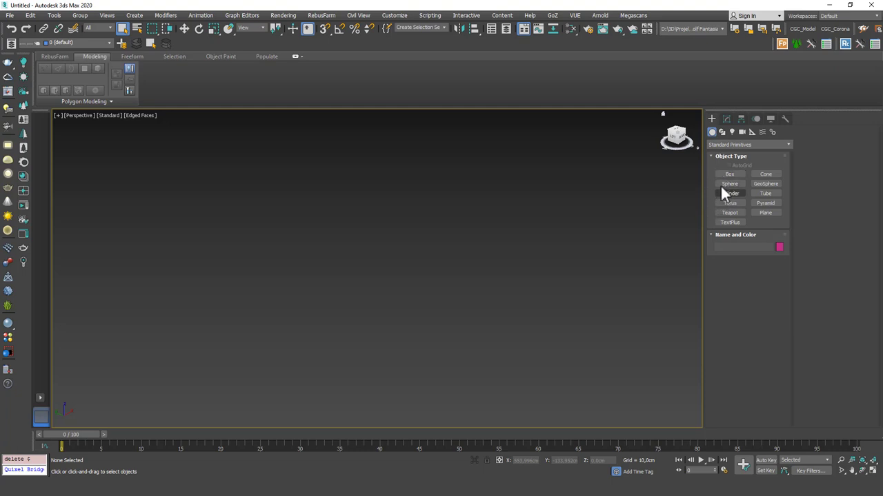
pyautogui.click(728, 193)
pyautogui.moveTo(371, 272); pyautogui.dragTo(425, 308)
pyautogui.click(407, 111)
pyautogui.rightClick(386, 187)
pyautogui.moveTo(378, 240); pyautogui.dragTo(375, 295, button='middle')
pyautogui.keyDown('alt'); pyautogui.moveTo(449, 258); pyautogui.dragTo(346, 228, button='middle'); pyautogui.keyUp('alt')
pyautogui.scroll(3, 356, 242)
pyautogui.click(726, 118)
pyautogui.click(730, 146)
pyautogui.click(729, 174)
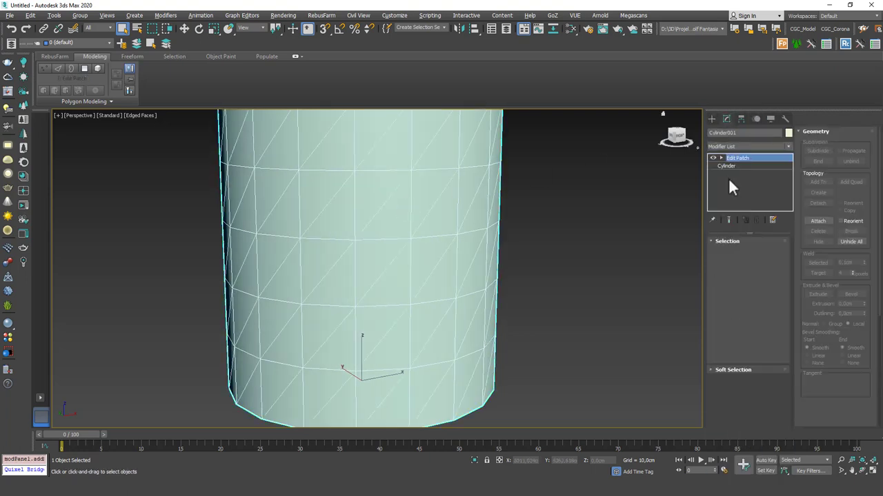
pyautogui.hotkey('ctrl', 'z')
# Add an Edit Poly modifier to the cylinder and select a two-by-two block of polygons on its side.
pyautogui.click(735, 149)
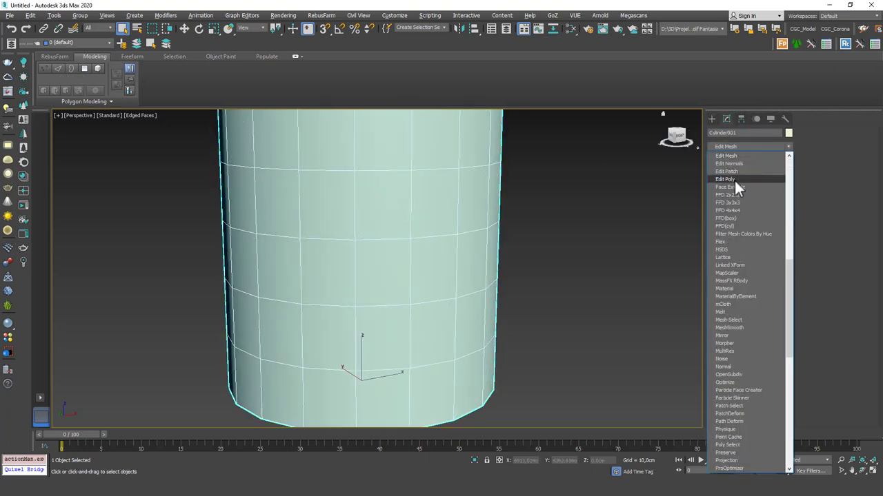
pyautogui.click(734, 179)
pyautogui.press('4')
pyautogui.click(396, 225)
pyautogui.keyDown('ctrl'); pyautogui.click(396, 256); pyautogui.keyUp('ctrl')
pyautogui.keyDown('ctrl'); pyautogui.click(427, 260); pyautogui.keyUp('ctrl')
pyautogui.keyDown('ctrl'); pyautogui.click(428, 212); pyautogui.keyUp('ctrl')
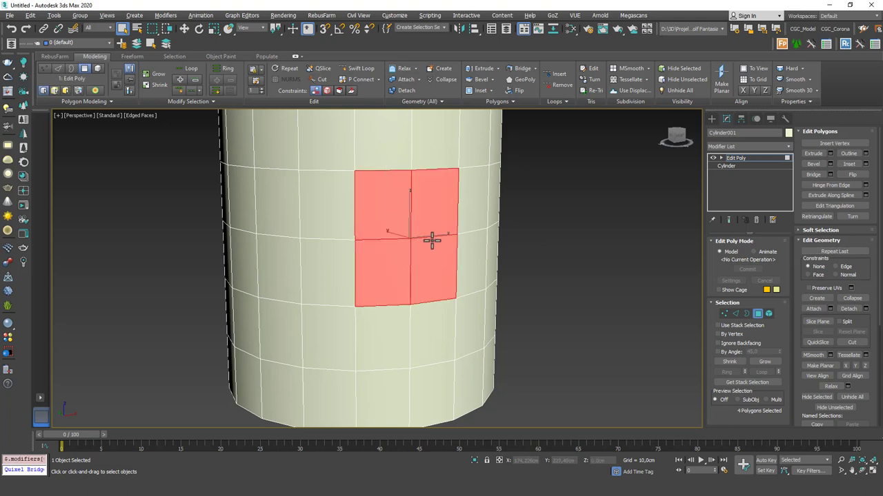
# Extrude the four selected side polygons and move them outward to form a protruding block.
pyautogui.keyDown('alt'); pyautogui.moveTo(435, 242); pyautogui.dragTo(420, 239, button='middle'); pyautogui.keyUp('alt')
pyautogui.hotkey('shift', 'e')
pyautogui.moveTo(422, 209); pyautogui.dragTo(422, 180)
pyautogui.rightClick(422, 181)
pyautogui.keyDown('alt'); pyautogui.moveTo(422, 227); pyautogui.dragTo(438, 255, button='middle'); pyautogui.keyUp('alt')
pyautogui.press('w')
pyautogui.moveTo(409, 246); pyautogui.dragTo(504, 280)
pyautogui.keyDown('alt'); pyautogui.moveTo(504, 280); pyautogui.dragTo(413, 242, button='middle'); pyautogui.keyUp('alt')
# Add a TurboSmooth modifier to the whole cylinder and inspect the smoothed shape with edged faces hidden.
pyautogui.click(741, 157)
pyautogui.click(715, 148)
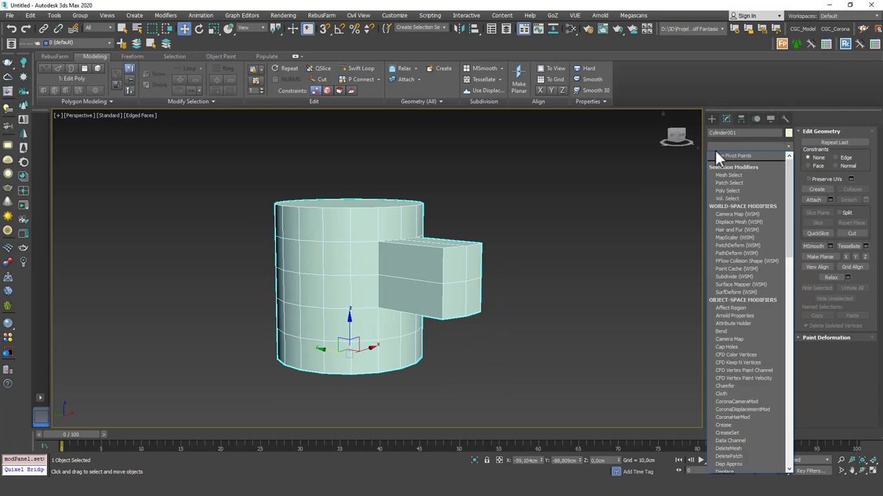
pyautogui.write('tu')
pyautogui.press('Return')
pyautogui.press('F4')
pyautogui.keyDown('alt'); pyautogui.moveTo(420, 227); pyautogui.dragTo(506, 217, button='middle'); pyautogui.keyUp('alt')
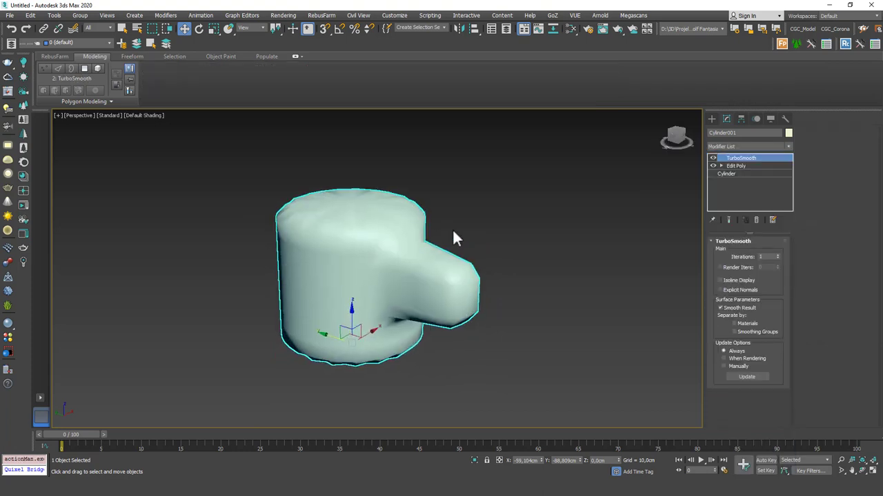
# Return to the Edit Poly base with edged faces shown and select the cylinder's top and bottom cap polygons.
pyautogui.click(750, 166)
pyautogui.press('F4')
pyautogui.keyDown('alt'); pyautogui.moveTo(469, 286); pyautogui.dragTo(421, 283, button='middle'); pyautogui.keyUp('alt')
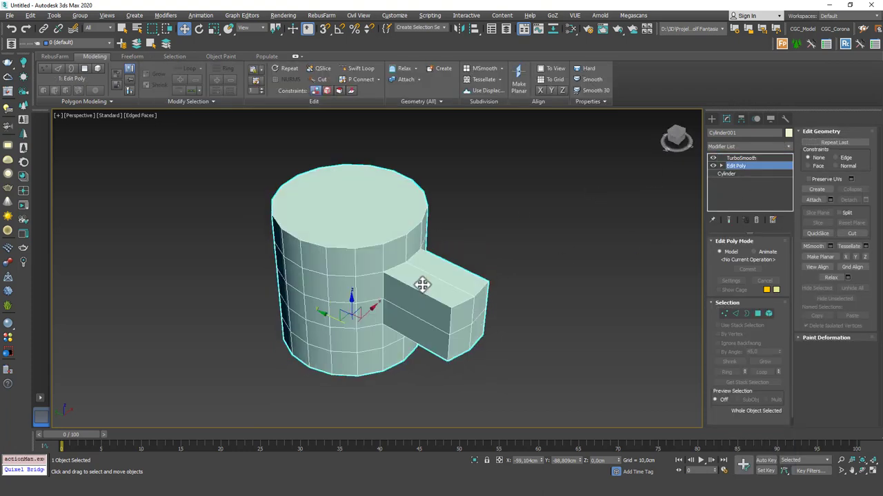
pyautogui.click(751, 173)
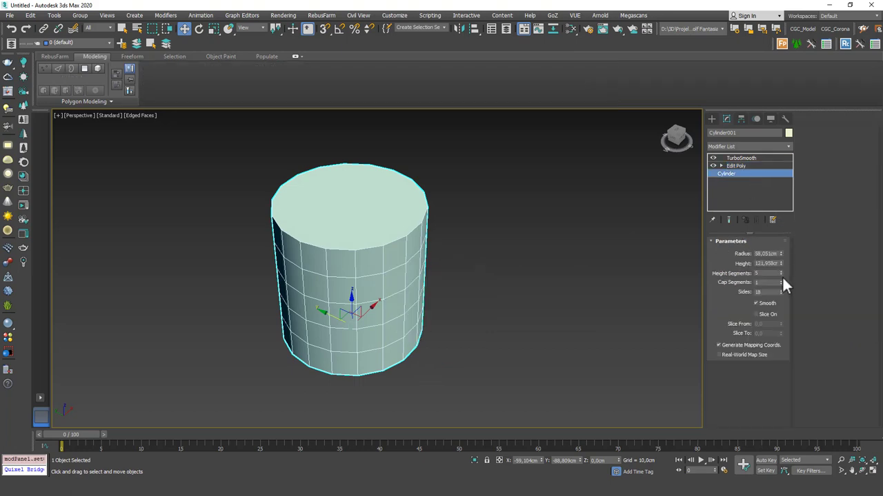
pyautogui.click(751, 166)
pyautogui.press('4')
pyautogui.click(388, 225)
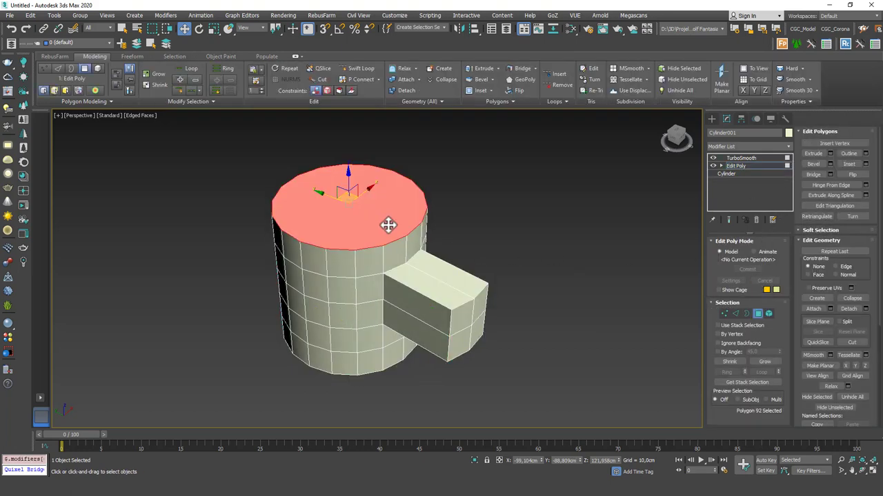
pyautogui.keyDown('alt'); pyautogui.moveTo(388, 228); pyautogui.dragTo(388, 330, button='middle'); pyautogui.keyUp('alt')
pyautogui.keyDown('ctrl'); pyautogui.click(374, 285); pyautogui.keyUp('ctrl')
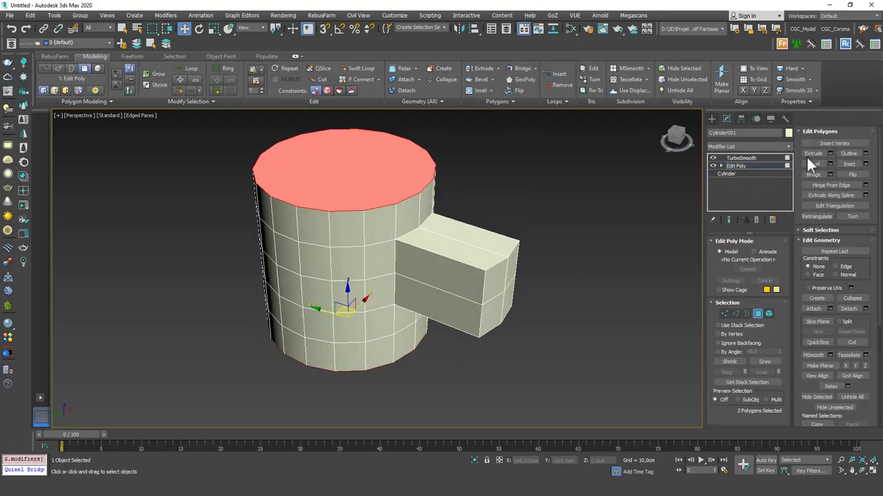
# Inset the two cap polygons to form a support ring near each rim and check the smoothed result without edged faces.
pyautogui.click(865, 164)
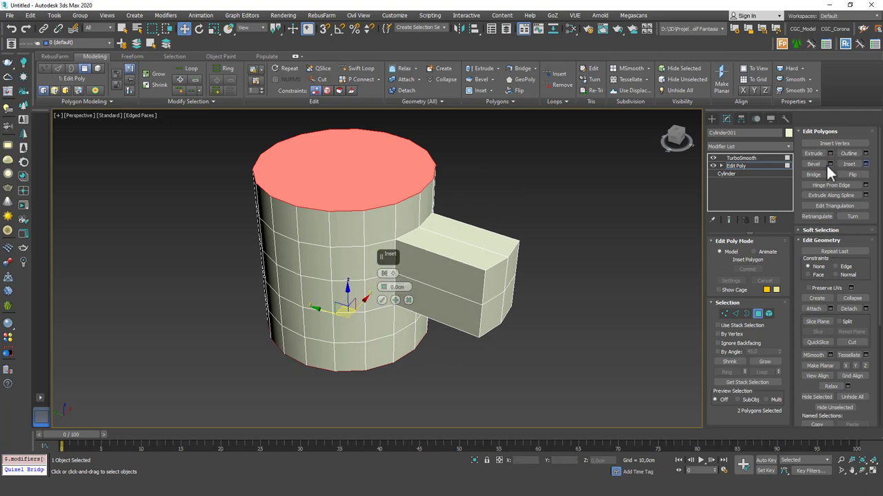
pyautogui.moveTo(384, 287); pyautogui.dragTo(362, 178)
pyautogui.click(382, 301)
pyautogui.click(741, 158)
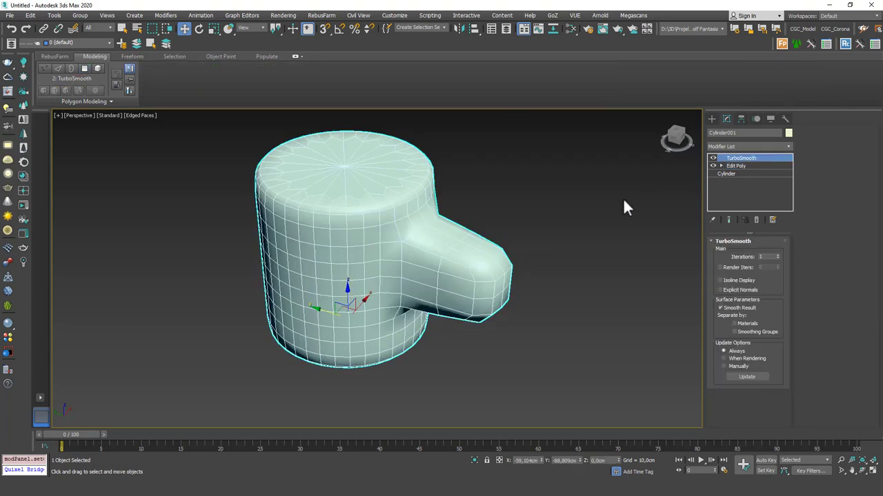
pyautogui.click(603, 202)
pyautogui.press('F4')
pyautogui.keyDown('alt'); pyautogui.moveTo(446, 240); pyautogui.dragTo(439, 211, button='middle'); pyautogui.keyUp('alt')
pyautogui.click(438, 220)
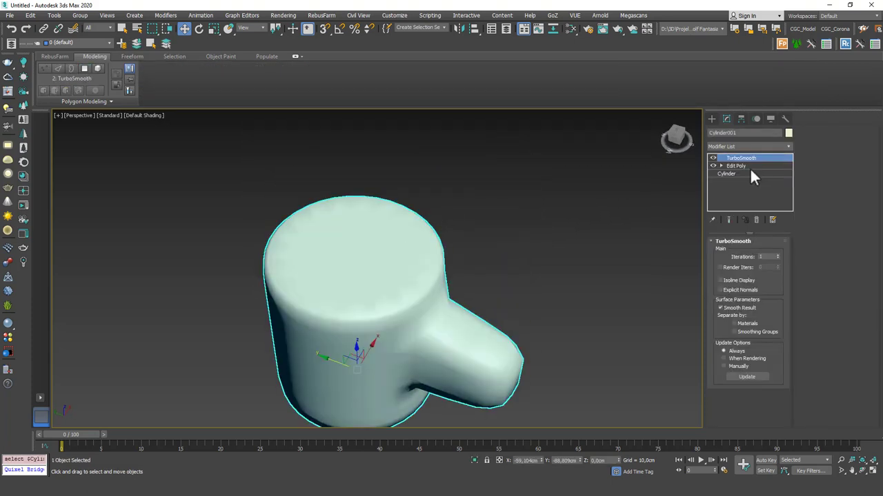
# Inset the top and bottom cap polygons a second time and check the TurboSmooth result with and without edged faces.
pyautogui.click(735, 166)
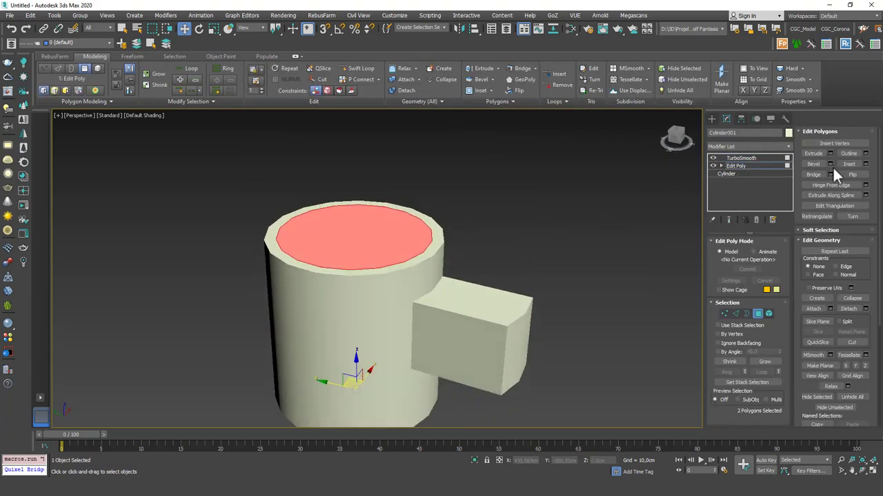
pyautogui.click(866, 164)
pyautogui.click(382, 301)
pyautogui.click(740, 158)
pyautogui.click(622, 202)
pyautogui.press('F4')
pyautogui.moveTo(444, 259); pyautogui.dragTo(384, 260, button='middle')
pyautogui.press('F4')
# Raise the TurboSmooth iterations by two and examine the smoothed cylinder and its side block.
pyautogui.click(468, 194)
pyautogui.press('z')
pyautogui.scroll(-2, 383, 259)
pyautogui.click(778, 254)
pyautogui.click(778, 254)
pyautogui.click(612, 269)
pyautogui.keyDown('alt'); pyautogui.moveTo(391, 254); pyautogui.dragTo(353, 259, button='middle'); pyautogui.keyUp('alt')
pyautogui.moveTo(471, 215); pyautogui.dragTo(399, 259)
# Insert a vertical Swift Loop on the cylinder just beside the block's junction and show the smoothed end result without edged faces.
pyautogui.click(762, 165)
pyautogui.press('F4')
pyautogui.moveTo(381, 254)
pyautogui.keyDown('alt'); pyautogui.mouseDown(button='middle')
pyautogui.moveTo(369, 236)
pyautogui.moveTo(374, 272)
pyautogui.mouseUp(button='middle'); pyautogui.keyUp('alt')
pyautogui.scroll(2, 364, 252)
pyautogui.moveTo(357, 233); pyautogui.dragTo(357, 247, button='middle')
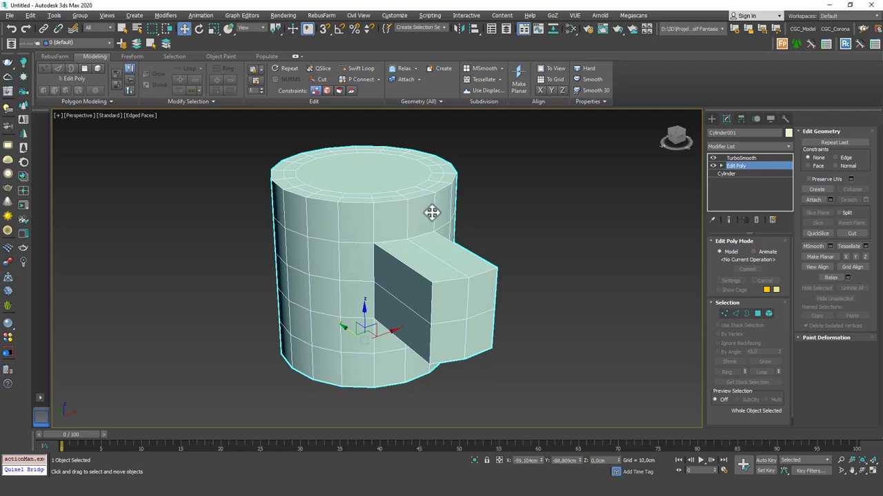
pyautogui.hotkey('alt', 'shift', 'w')
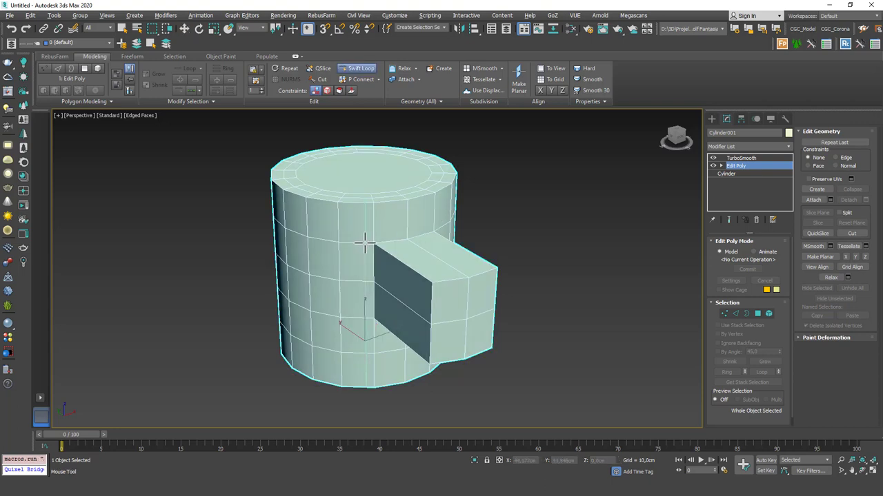
pyautogui.click(370, 244)
pyautogui.rightClick(347, 401)
pyautogui.hotkey('ctrl', 'e')
pyautogui.press('F4')
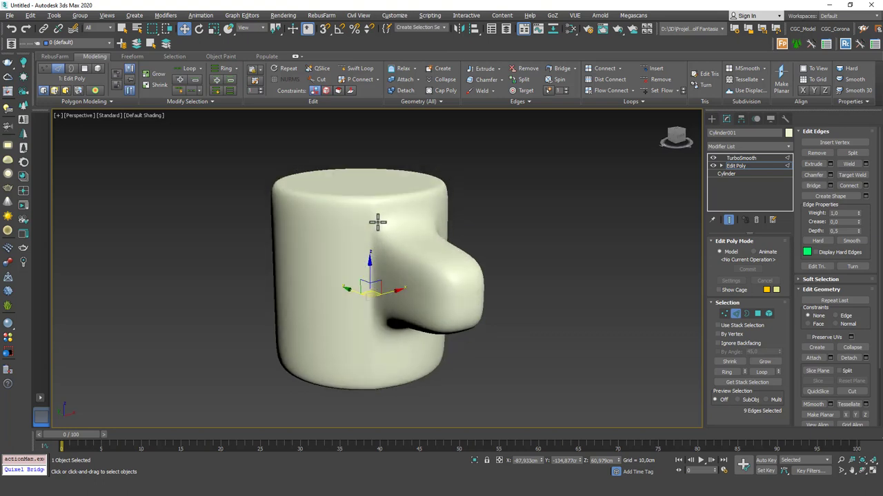
# Examine the shading around the block's junction and along the new loop from several angles, and clear the edge selection.
pyautogui.scroll(4, 376, 218)
pyautogui.scroll(-5, 368, 217)
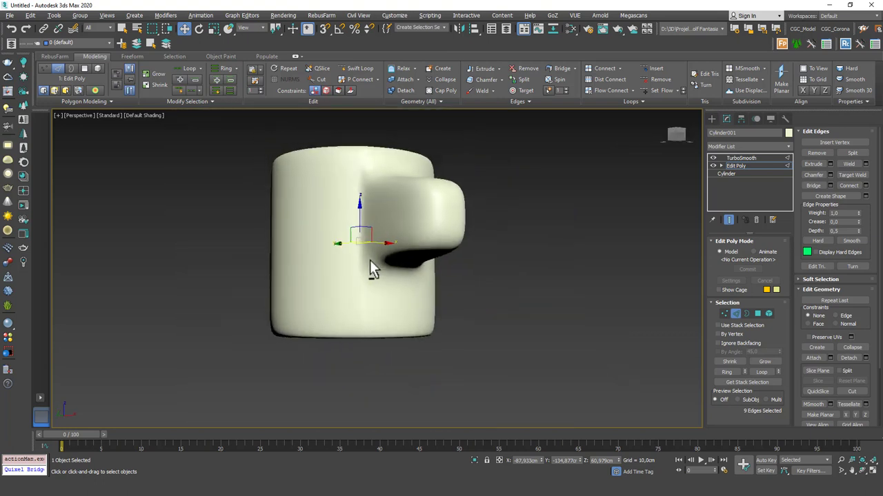
pyautogui.keyDown('alt'); pyautogui.moveTo(369, 259); pyautogui.dragTo(359, 286, button='middle'); pyautogui.keyUp('alt')
pyautogui.keyDown('alt'); pyautogui.moveTo(361, 322); pyautogui.dragTo(335, 351, button='middle'); pyautogui.keyUp('alt')
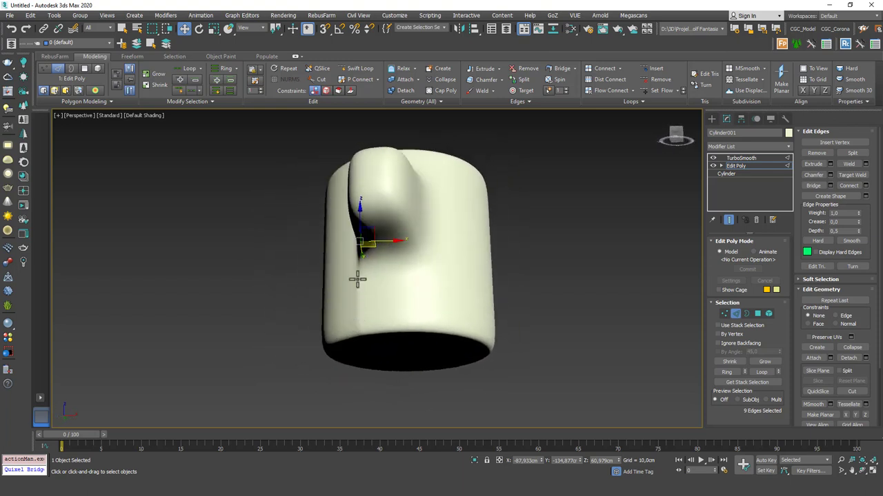
pyautogui.keyDown('alt'); pyautogui.moveTo(357, 278); pyautogui.dragTo(413, 370, button='middle'); pyautogui.keyUp('alt')
pyautogui.click(656, 233)
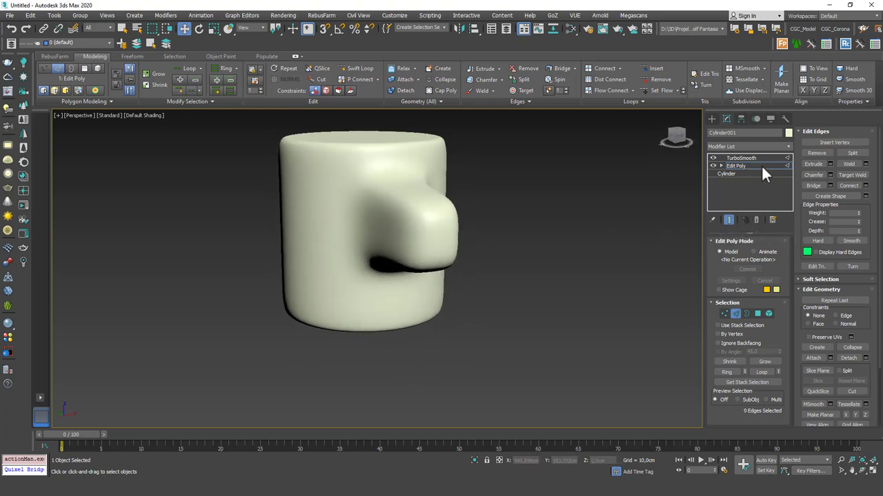
# Replace the cylinder's TurboSmooth modifier with OpenSubdiv and raise its iterations by two.
pyautogui.click(740, 158)
pyautogui.click(755, 219)
pyautogui.click(751, 147)
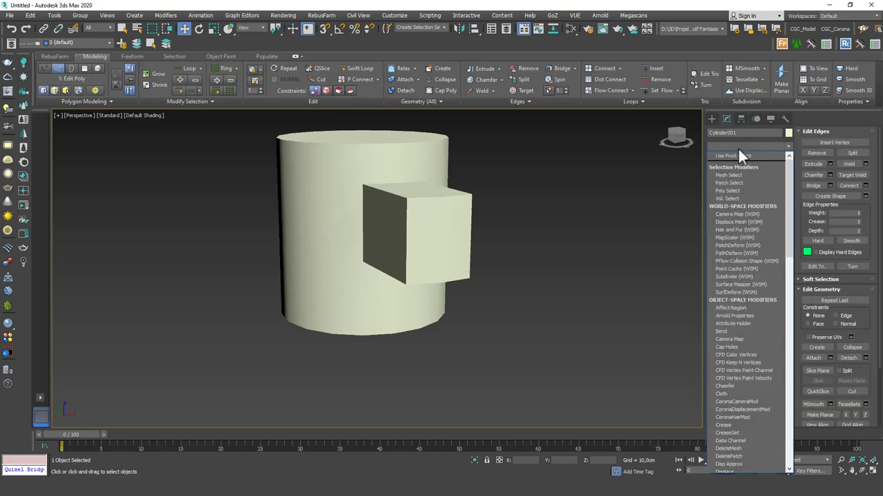
pyautogui.write('op')
pyautogui.press('Return')
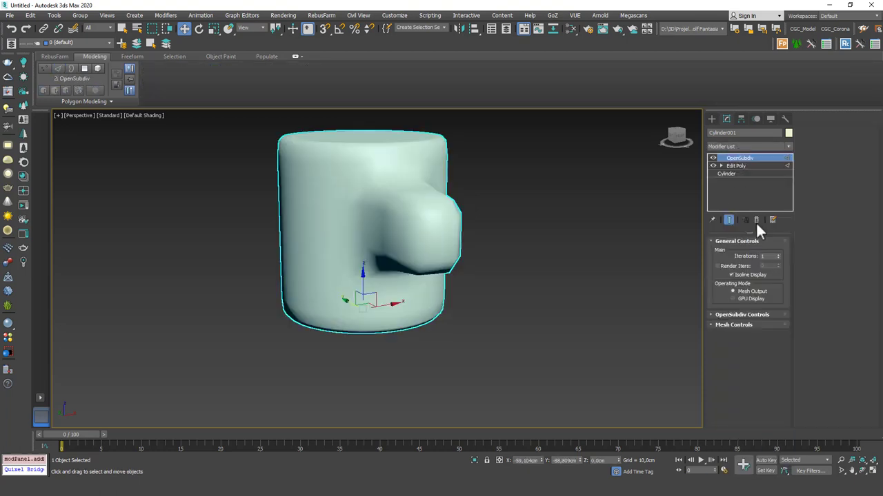
pyautogui.click(777, 254)
pyautogui.click(777, 254)
# Show edged faces and, in Edit Poly, select the two vertical edges on one side of the block's junction with the cylinder.
pyautogui.keyDown('alt'); pyautogui.moveTo(414, 246); pyautogui.dragTo(506, 274, button='middle'); pyautogui.keyUp('alt')
pyautogui.scroll(3, 379, 209)
pyautogui.click(735, 166)
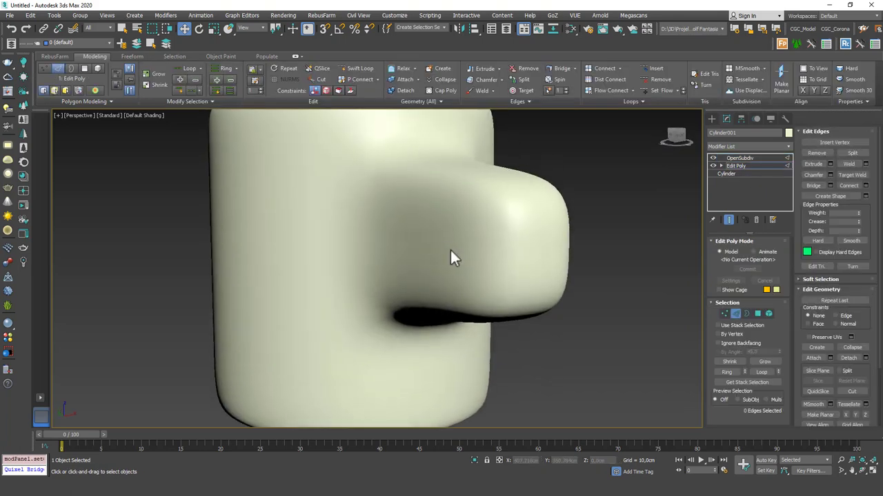
pyautogui.press('F4')
pyautogui.keyDown('alt'); pyautogui.moveTo(469, 254); pyautogui.dragTo(395, 259, button='middle'); pyautogui.keyUp('alt')
pyautogui.press('2')
pyautogui.press('2')
pyautogui.click(371, 250)
pyautogui.keyDown('ctrl'); pyautogui.click(372, 298); pyautogui.keyUp('ctrl')
pyautogui.keyDown('alt'); pyautogui.moveTo(372, 298); pyautogui.dragTo(390, 289, button='middle'); pyautogui.keyUp('alt')
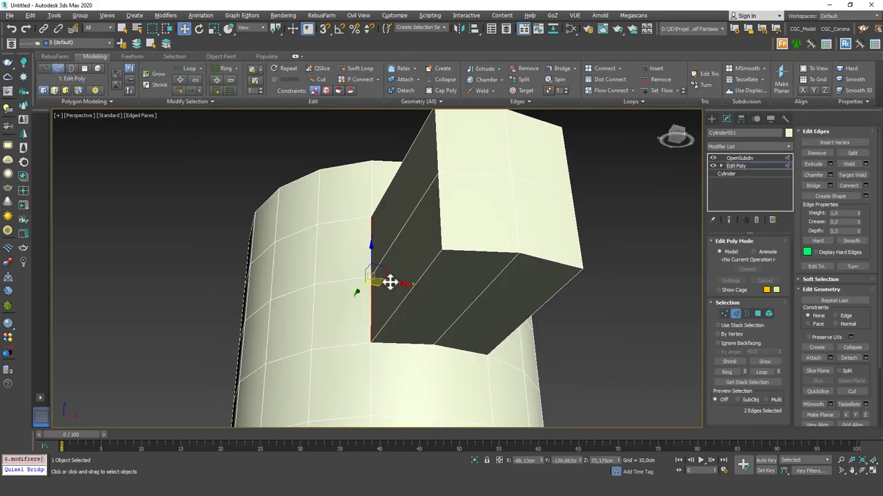
# Add the bottom, opposite-side and top edges of the block's junction to complete the edge selection around it.
pyautogui.keyDown('ctrl'); pyautogui.click(403, 347); pyautogui.keyUp('ctrl')
pyautogui.keyDown('ctrl'); pyautogui.click(462, 352); pyautogui.keyUp('ctrl')
pyautogui.keyDown('alt'); pyautogui.moveTo(462, 352); pyautogui.dragTo(482, 317, button='middle'); pyautogui.keyUp('alt')
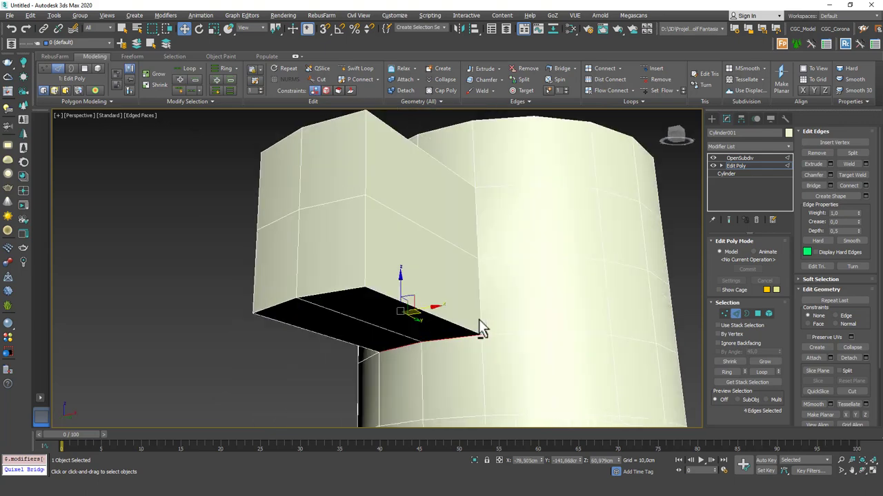
pyautogui.keyDown('ctrl'); pyautogui.click(480, 310); pyautogui.keyUp('ctrl')
pyautogui.keyDown('ctrl'); pyautogui.click(469, 228); pyautogui.keyUp('ctrl')
pyautogui.keyDown('alt'); pyautogui.moveTo(470, 227); pyautogui.dragTo(472, 230, button='middle'); pyautogui.keyUp('alt')
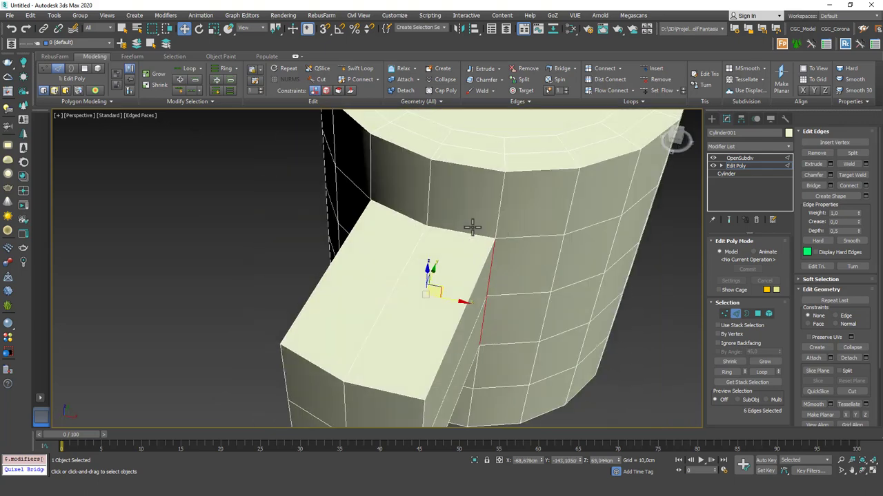
pyautogui.keyDown('ctrl'); pyautogui.click(464, 234); pyautogui.keyUp('ctrl')
pyautogui.keyDown('ctrl'); pyautogui.click(404, 219); pyautogui.keyUp('ctrl')
pyautogui.keyDown('alt'); pyautogui.moveTo(402, 256); pyautogui.dragTo(447, 228, button='middle'); pyautogui.keyUp('alt')
pyautogui.scroll(-2, 518, 196)
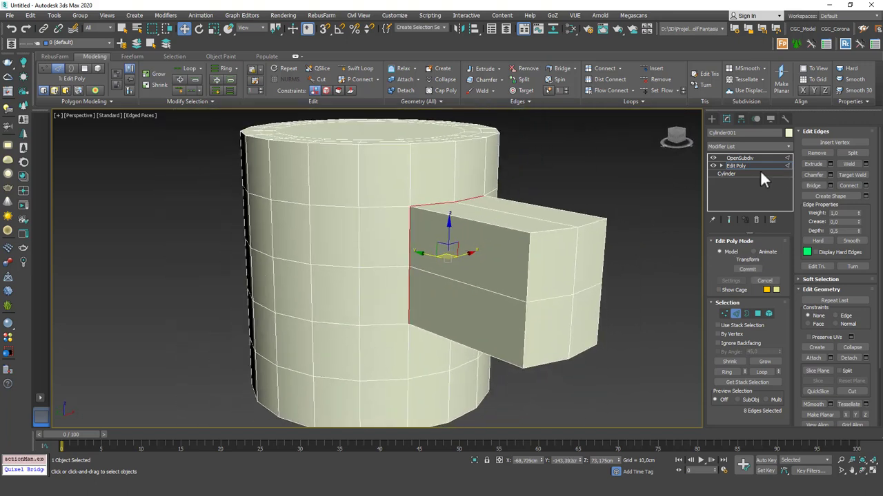
# Show the smoothed end result, raise the selected junction edges' crease to about 0.29, and hide edged faces.
pyautogui.click(729, 219)
pyautogui.keyDown('alt'); pyautogui.moveTo(548, 237); pyautogui.dragTo(504, 264, button='middle'); pyautogui.keyUp('alt')
pyautogui.moveTo(859, 222); pyautogui.dragTo(849, 131)
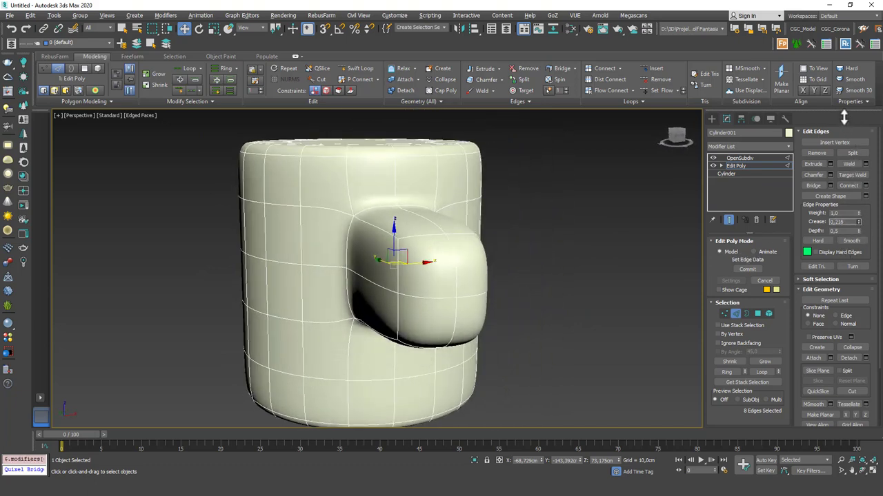
pyautogui.moveTo(837, 97); pyautogui.dragTo(836, 92)
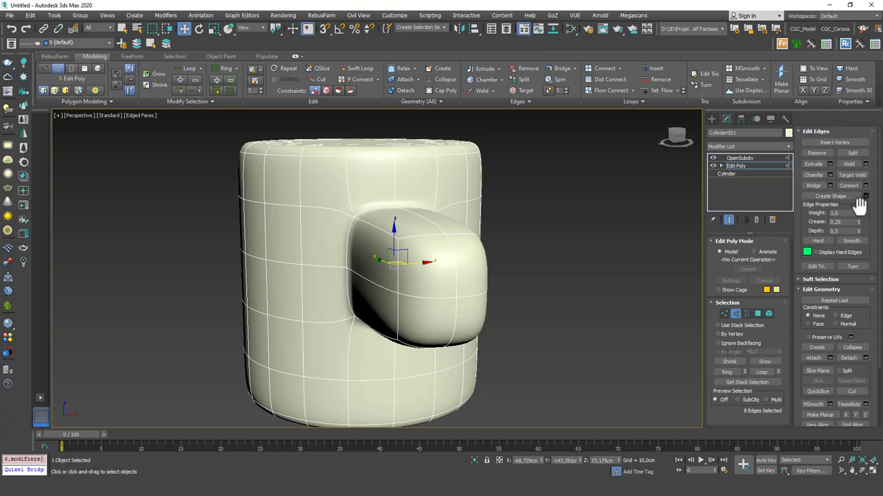
pyautogui.moveTo(858, 222)
pyautogui.mouseDown()
pyautogui.moveTo(858, 207)
pyautogui.moveTo(860, 215)
pyautogui.mouseUp()
pyautogui.moveTo(412, 229)
pyautogui.keyDown('alt'); pyautogui.mouseDown(button='middle')
pyautogui.moveTo(475, 267)
pyautogui.moveTo(531, 276)
pyautogui.moveTo(474, 291)
pyautogui.moveTo(478, 300)
pyautogui.moveTo(433, 297)
pyautogui.moveTo(467, 290)
pyautogui.moveTo(471, 264)
pyautogui.moveTo(441, 258)
pyautogui.moveTo(431, 278)
pyautogui.moveTo(417, 274)
pyautogui.moveTo(451, 250)
pyautogui.moveTo(382, 326)
pyautogui.moveTo(437, 346)
pyautogui.moveTo(457, 339)
pyautogui.moveTo(419, 349)
pyautogui.moveTo(381, 347)
pyautogui.moveTo(425, 335)
pyautogui.moveTo(354, 346)
pyautogui.moveTo(392, 384)
pyautogui.moveTo(435, 374)
pyautogui.moveTo(541, 290)
pyautogui.mouseUp(button='middle'); pyautogui.keyUp('alt')
pyautogui.press('F4')
# Reset the OpenSubdiv iterations and set them to 4.
pyautogui.click(745, 159)
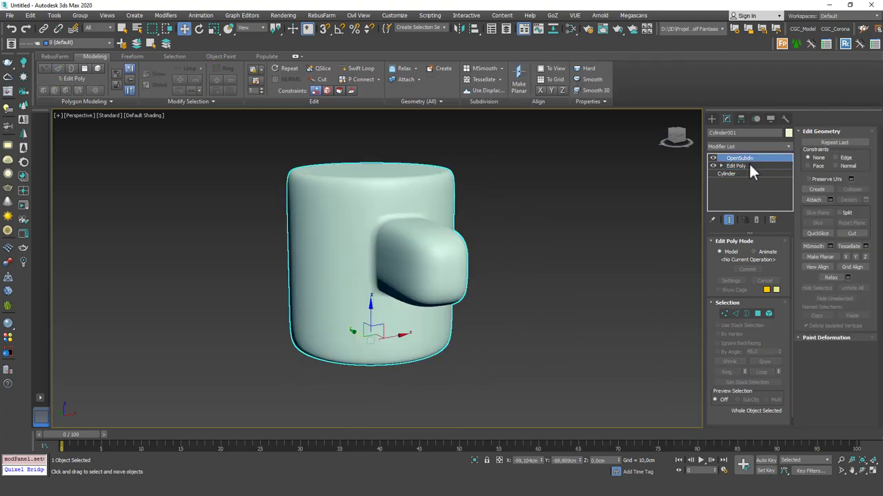
pyautogui.rightClick(778, 255)
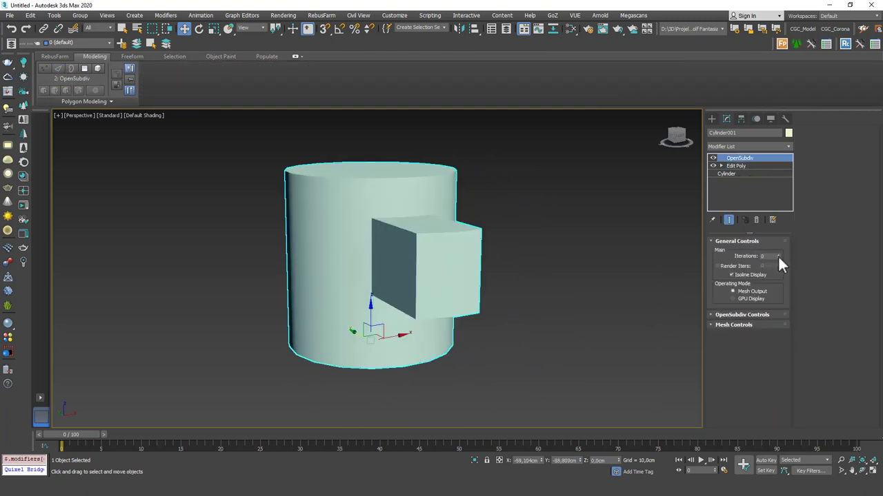
pyautogui.click(777, 255)
pyautogui.click(778, 254)
pyautogui.click(777, 253)
pyautogui.click(776, 253)
# Examine the creased block junction with and without edged faces and deselect the cylinder.
pyautogui.keyDown('alt'); pyautogui.moveTo(480, 270); pyautogui.dragTo(476, 272, button='middle'); pyautogui.keyUp('alt')
pyautogui.press('F4')
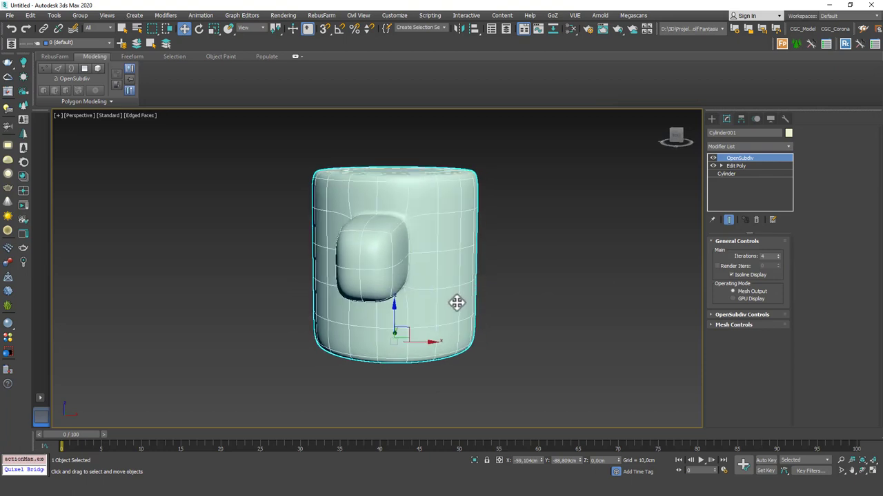
pyautogui.press('F4')
pyautogui.moveTo(456, 302)
pyautogui.keyDown('alt'); pyautogui.mouseDown(button='middle')
pyautogui.moveTo(500, 287)
pyautogui.moveTo(497, 269)
pyautogui.moveTo(455, 278)
pyautogui.moveTo(476, 274)
pyautogui.mouseUp(button='middle'); pyautogui.keyUp('alt')
pyautogui.click(537, 270)
pyautogui.keyDown('alt'); pyautogui.moveTo(536, 270); pyautogui.dragTo(510, 308, button='middle'); pyautogui.keyUp('alt')
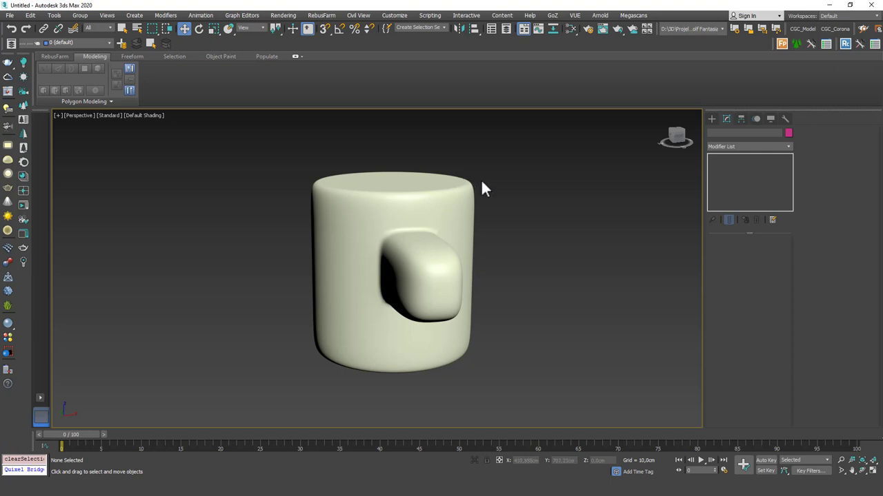
# Undo the latest change to the cylinder and delete the whole object.
pyautogui.click(433, 231)
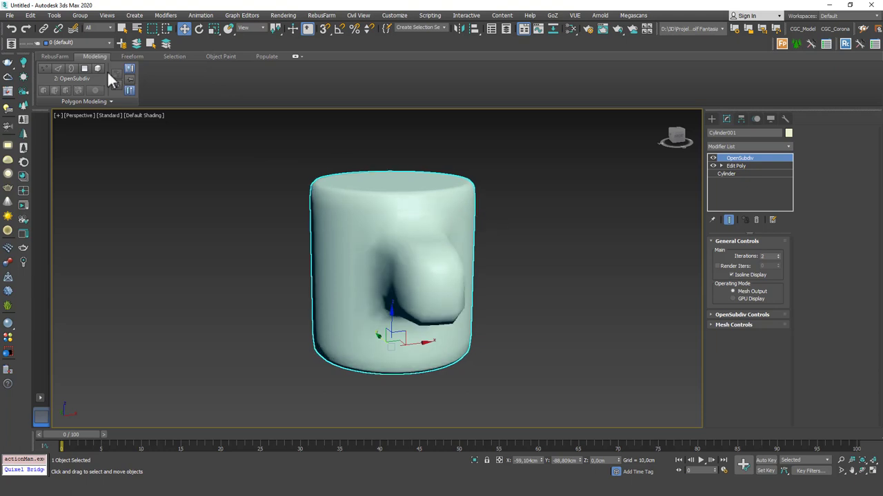
pyautogui.click(11, 28)
pyautogui.scroll(-4, 325, 185)
pyautogui.keyDown('alt'); pyautogui.moveTo(326, 185); pyautogui.dragTo(360, 205, button='middle'); pyautogui.keyUp('alt')
pyautogui.press('Delete')
# Create a Plane primitive in the Perspective view and add an Edit Poly modifier to it.
pyautogui.click(711, 118)
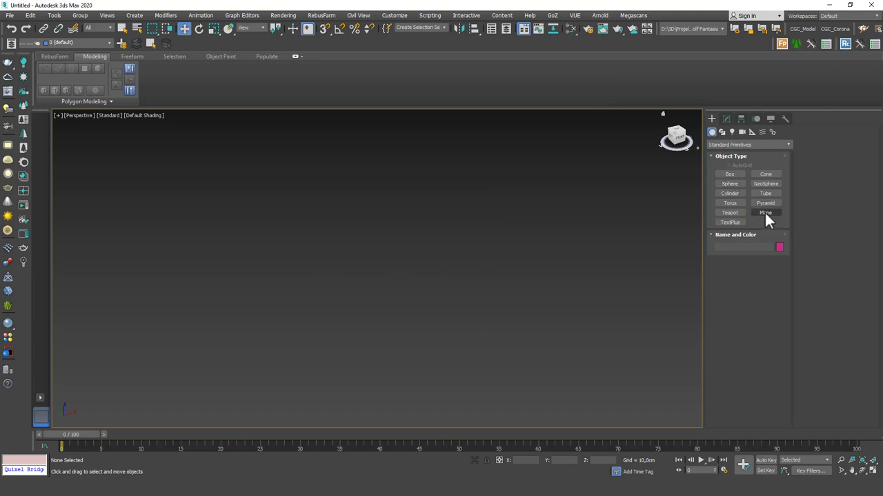
pyautogui.click(765, 213)
pyautogui.moveTo(440, 134); pyautogui.dragTo(399, 361)
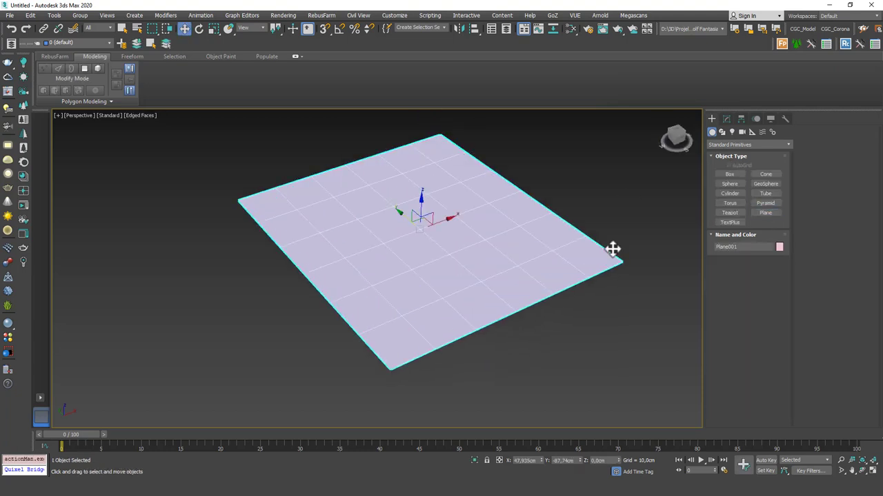
pyautogui.click(727, 119)
pyautogui.click(754, 146)
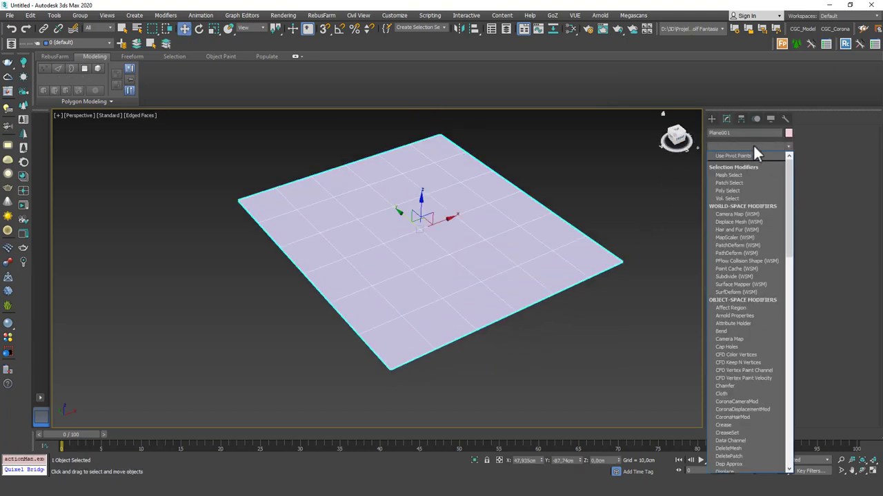
pyautogui.press('e')
pyautogui.click(735, 178)
# Select the four-by-four block of polygons at the plane's near corner and extrude it downward to form a recess.
pyautogui.press('4')
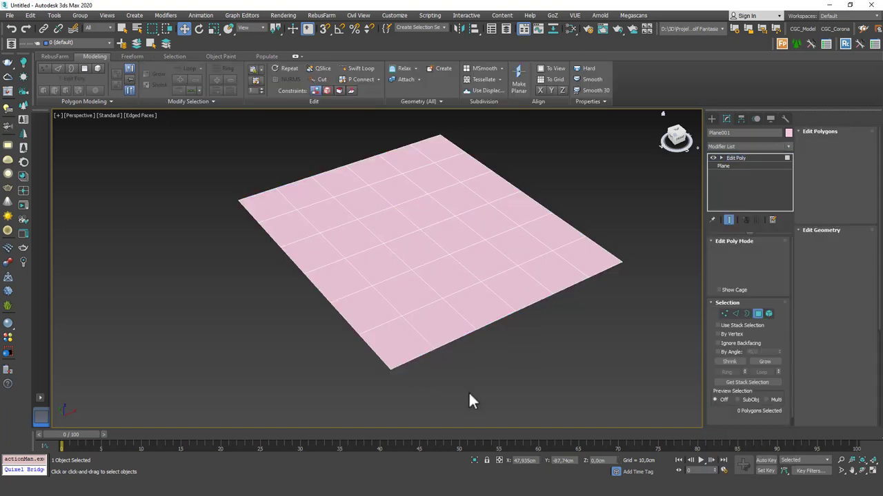
pyautogui.moveTo(471, 394); pyautogui.dragTo(341, 291)
pyautogui.moveTo(327, 246)
pyautogui.keyDown('ctrl'); pyautogui.mouseDown()
pyautogui.moveTo(458, 205)
pyautogui.moveTo(449, 230)
pyautogui.moveTo(522, 290)
pyautogui.moveTo(422, 253)
pyautogui.moveTo(415, 267)
pyautogui.moveTo(433, 292)
pyautogui.moveTo(402, 450)
pyautogui.moveTo(379, 486)
pyautogui.mouseUp(); pyautogui.keyUp('ctrl')
pyautogui.hotkey('shift', 'e')
pyautogui.press('w')
pyautogui.keyDown('alt'); pyautogui.moveTo(433, 304); pyautogui.dragTo(412, 280, button='middle'); pyautogui.keyUp('alt')
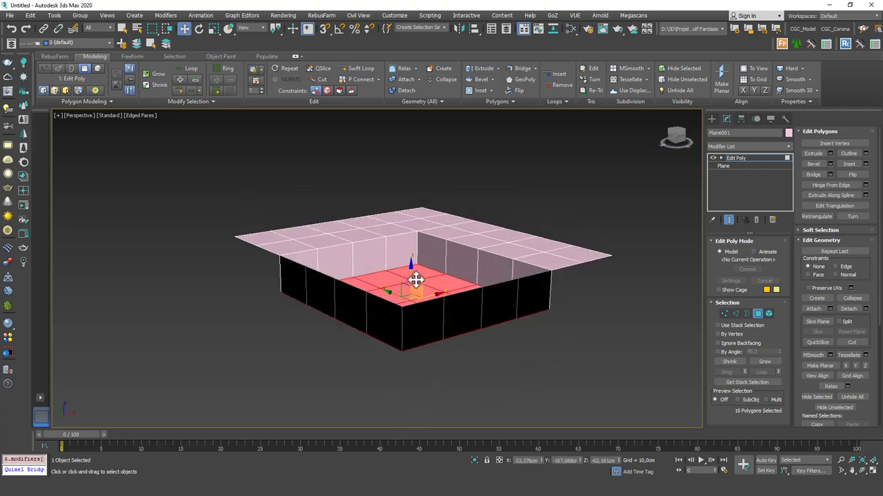
pyautogui.moveTo(412, 278); pyautogui.dragTo(410, 295)
# Select the recess's outward-facing wall polygons along the plane's border and delete them.
pyautogui.press('4')
pyautogui.press('4')
pyautogui.moveTo(296, 289)
pyautogui.mouseDown()
pyautogui.moveTo(458, 314)
pyautogui.moveTo(513, 309)
pyautogui.moveTo(522, 299)
pyautogui.mouseUp()
pyautogui.press('Delete')
# Clone the stepped plane and place the copy beside the original.
pyautogui.scroll(-2, 449, 281)
pyautogui.keyDown('alt'); pyautogui.moveTo(449, 281); pyautogui.dragTo(353, 241, button='middle'); pyautogui.keyUp('alt')
pyautogui.press('4')
pyautogui.keyDown('shift'); pyautogui.moveTo(353, 241); pyautogui.dragTo(561, 287); pyautogui.keyUp('shift')
pyautogui.click(443, 283)
# Insert Swift Loop support loops on the copy along both sides of the recess's upper, lower and vertical corner edges.
pyautogui.keyDown('alt'); pyautogui.moveTo(555, 300); pyautogui.dragTo(482, 295, button='middle'); pyautogui.keyUp('alt')
pyautogui.scroll(4, 577, 281)
pyautogui.hotkey('alt', '1')
pyautogui.press('2')
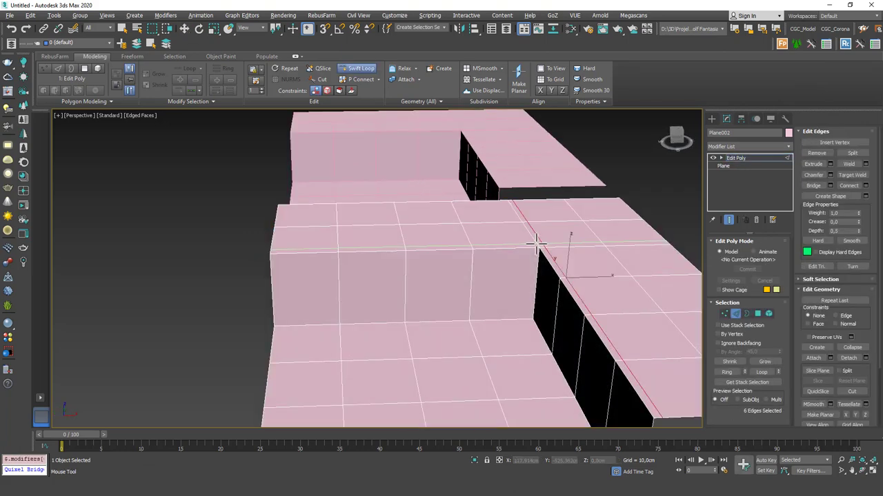
pyautogui.click(537, 254)
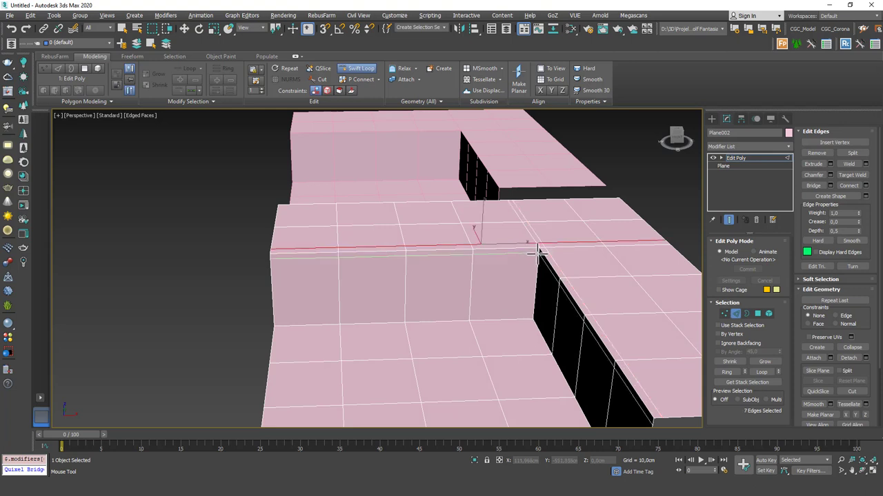
pyautogui.click(538, 323)
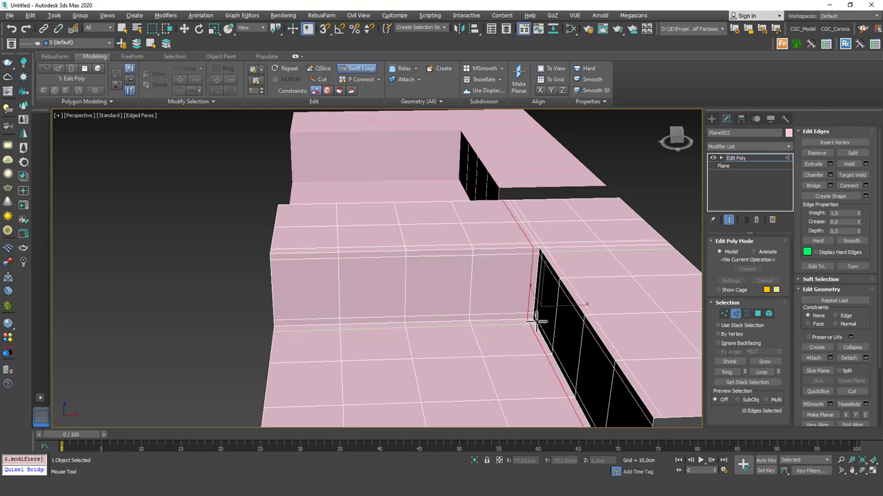
pyautogui.click(537, 320)
pyautogui.scroll(-4, 486, 315)
pyautogui.rightClick(520, 310)
# Compare the copy with the original with and without edged faces, and leave edge editing on the copy.
pyautogui.keyDown('alt'); pyautogui.moveTo(520, 309); pyautogui.dragTo(463, 300, button='middle'); pyautogui.keyUp('alt')
pyautogui.scroll(3, 477, 309)
pyautogui.press('F4')
pyautogui.scroll(-3, 466, 301)
pyautogui.press('F4')
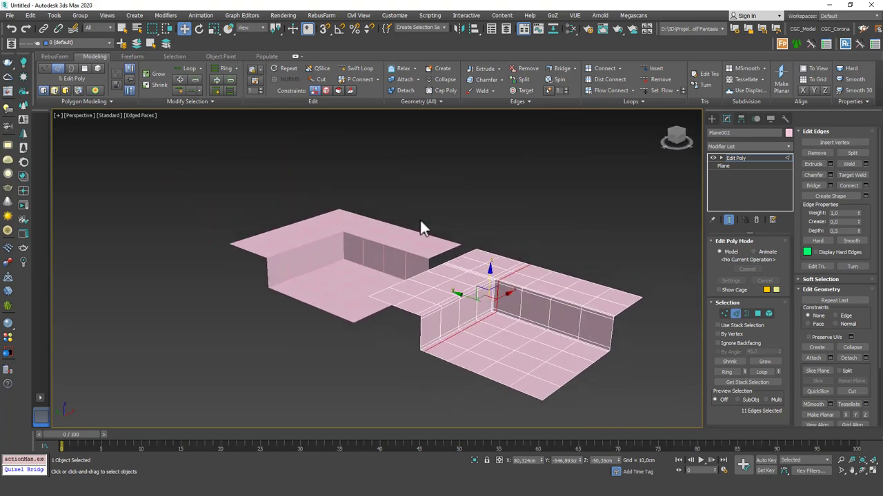
pyautogui.click(592, 226)
pyautogui.click(732, 159)
pyautogui.moveTo(509, 239)
pyautogui.keyDown('alt'); pyautogui.mouseDown(button='middle')
pyautogui.moveTo(498, 244)
pyautogui.moveTo(506, 239)
pyautogui.mouseUp(button='middle'); pyautogui.keyUp('alt')
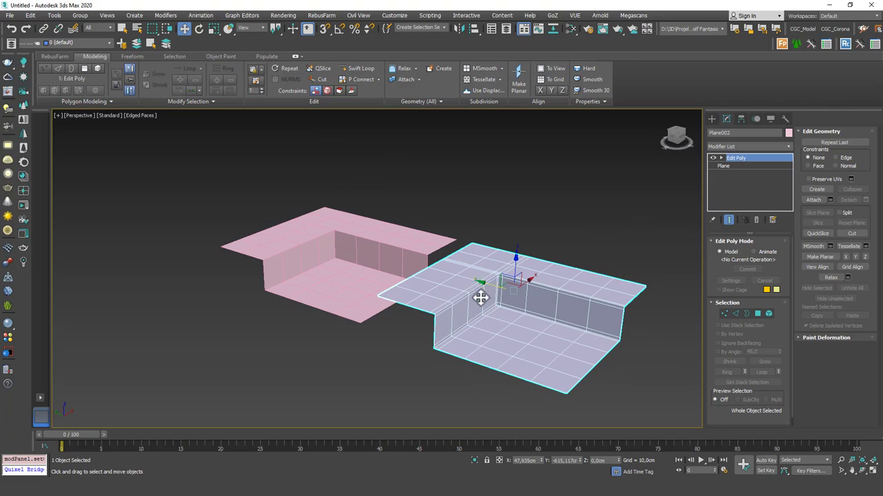
# On the original plane, select the bottom edge loop of one recess wall and move it inward to slant the wall.
pyautogui.click(346, 253)
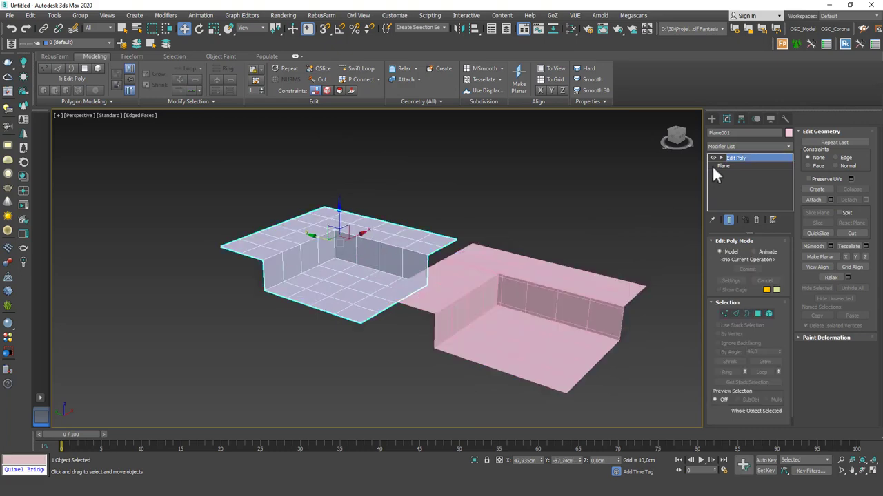
pyautogui.scroll(5, 346, 238)
pyautogui.keyDown('alt'); pyautogui.moveTo(318, 241); pyautogui.dragTo(352, 218, button='middle'); pyautogui.keyUp('alt')
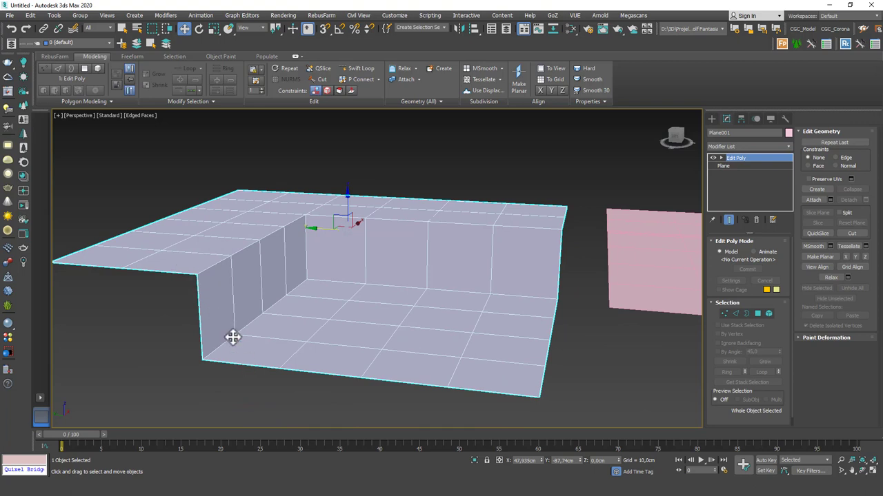
pyautogui.press('2')
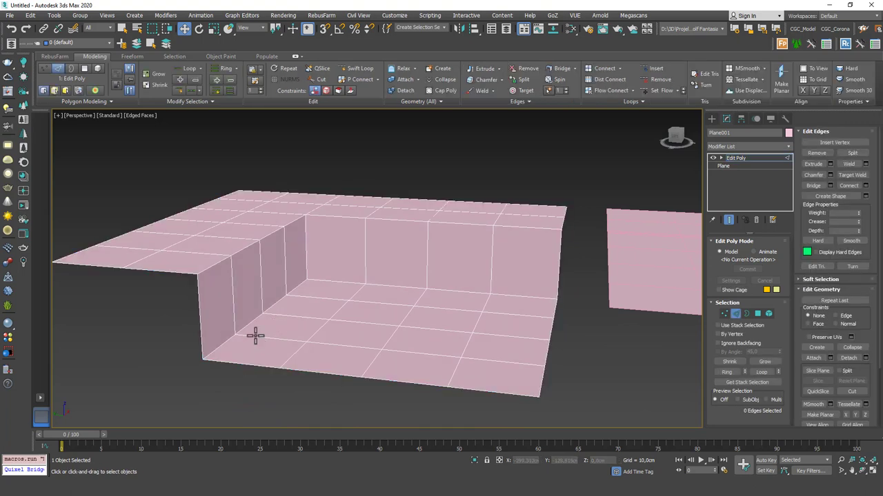
pyautogui.doubleClick(222, 346)
pyautogui.moveTo(236, 318); pyautogui.dragTo(261, 314)
# Move the bottom edge loop of the original's other recess wall inward so that wall slants too.
pyautogui.doubleClick(390, 284)
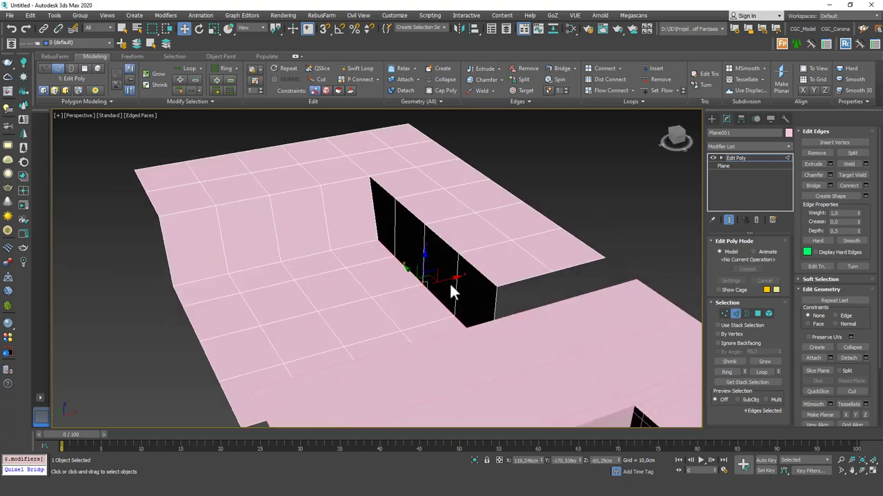
pyautogui.moveTo(449, 282); pyautogui.dragTo(424, 285)
pyautogui.keyDown('alt'); pyautogui.moveTo(423, 285); pyautogui.dragTo(511, 247, button='middle'); pyautogui.keyUp('alt')
pyautogui.keyDown('alt'); pyautogui.moveTo(491, 341); pyautogui.dragTo(253, 303, button='middle'); pyautogui.keyUp('alt')
pyautogui.scroll(-3, 410, 306)
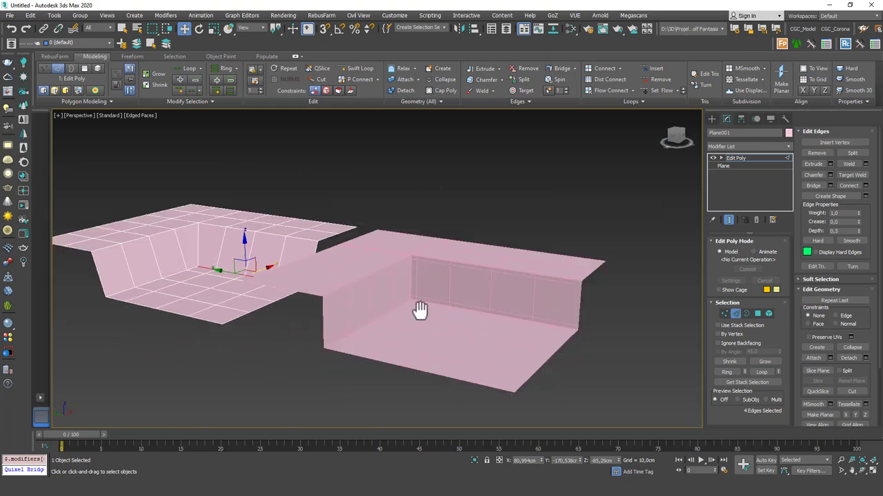
# Clear the edge selection, leave edge editing on the original, and select the copy with support loops to inspect its corners.
pyautogui.moveTo(410, 306); pyautogui.dragTo(365, 293, button='middle')
pyautogui.press('F4')
pyautogui.click(480, 203)
pyautogui.press('F4')
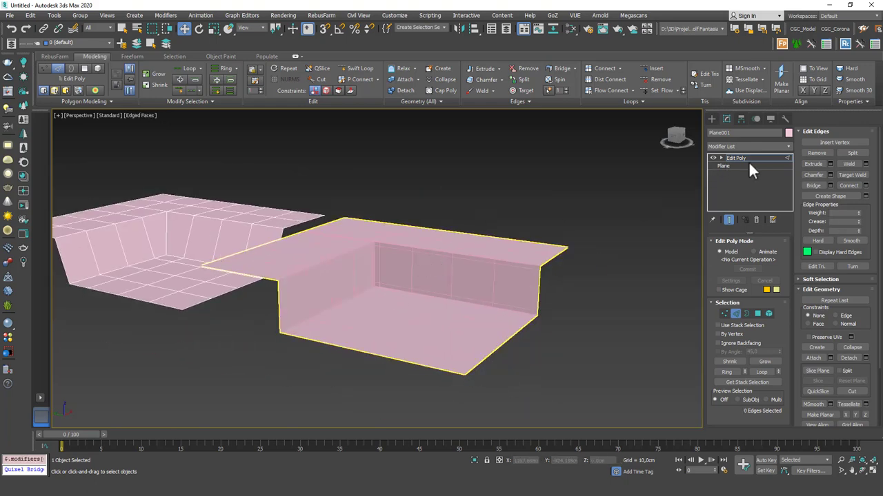
pyautogui.click(756, 160)
pyautogui.click(462, 255)
pyautogui.scroll(4, 373, 296)
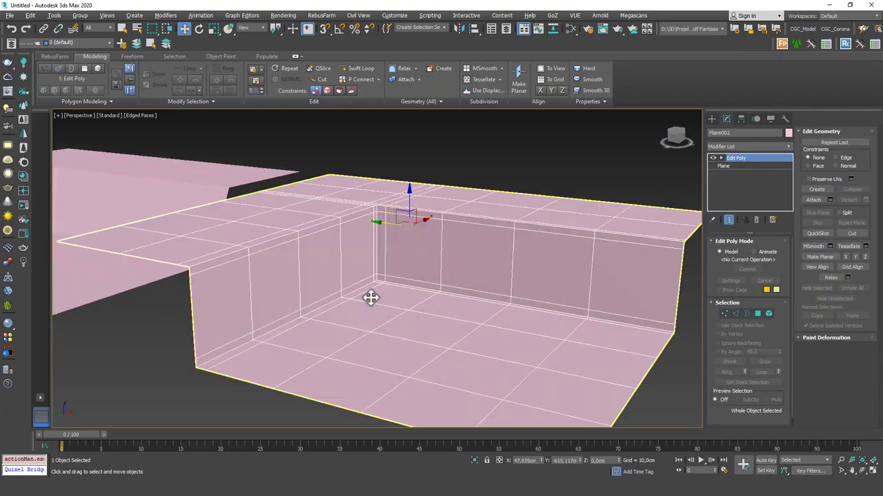
pyautogui.scroll(-5, 370, 298)
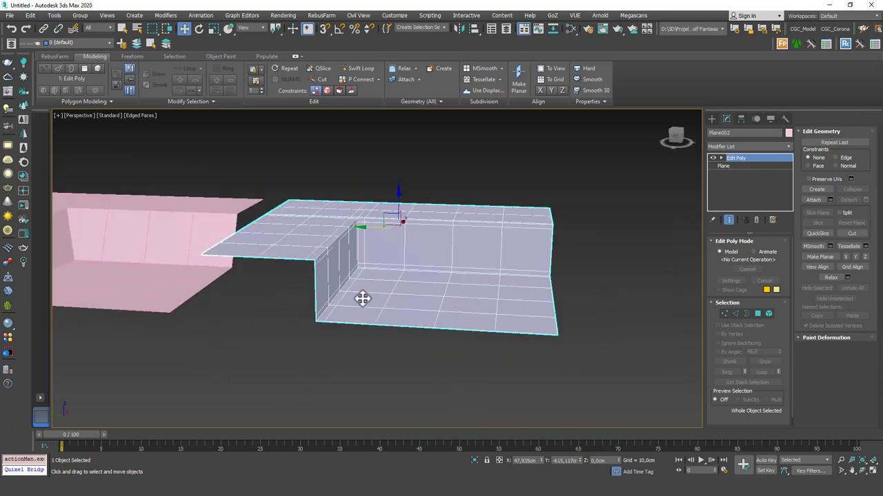
pyautogui.moveTo(352, 300); pyautogui.dragTo(364, 290, button='middle')
# Select the vertices along the bottom of one recess wall on the copy and move them inward to slant it.
pyautogui.press('1')
pyautogui.moveTo(386, 255); pyautogui.dragTo(313, 324)
pyautogui.keyDown('alt'); pyautogui.moveTo(313, 323); pyautogui.dragTo(346, 294, button='middle'); pyautogui.keyUp('alt')
pyautogui.moveTo(326, 313); pyautogui.dragTo(326, 313)
pyautogui.moveTo(326, 313)
pyautogui.keyDown('alt'); pyautogui.mouseDown(button='middle')
pyautogui.moveTo(341, 306)
pyautogui.moveTo(331, 313)
pyautogui.mouseUp(button='middle'); pyautogui.keyUp('alt')
pyautogui.scroll(2, 324, 300)
pyautogui.moveTo(327, 275); pyautogui.dragTo(366, 278)
pyautogui.keyDown('alt'); pyautogui.moveTo(329, 274); pyautogui.dragTo(320, 211, button='middle'); pyautogui.keyUp('alt')
# Select only the slanted wall's five edges in the upper support loop and shift them inward toward the slope.
pyautogui.press('2')
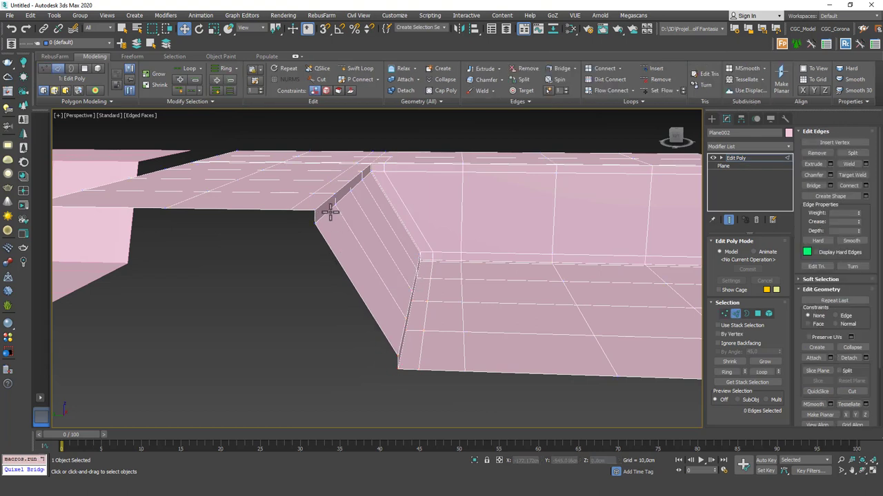
pyautogui.doubleClick(331, 209)
pyautogui.scroll(2, 379, 171)
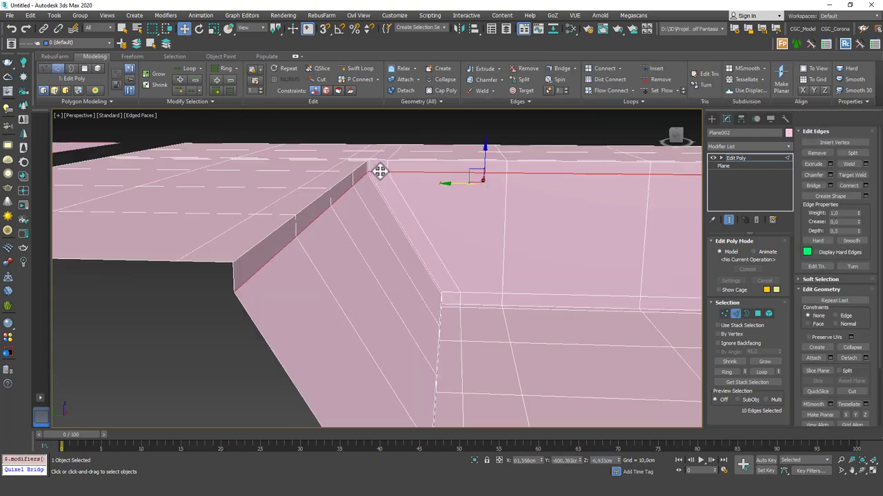
pyautogui.keyDown('alt'); pyautogui.moveTo(383, 153); pyautogui.dragTo(406, 184); pyautogui.keyUp('alt')
pyautogui.scroll(-4, 404, 183)
pyautogui.keyDown('alt'); pyautogui.moveTo(449, 152); pyautogui.dragTo(586, 191); pyautogui.keyUp('alt')
pyautogui.scroll(2, 448, 186)
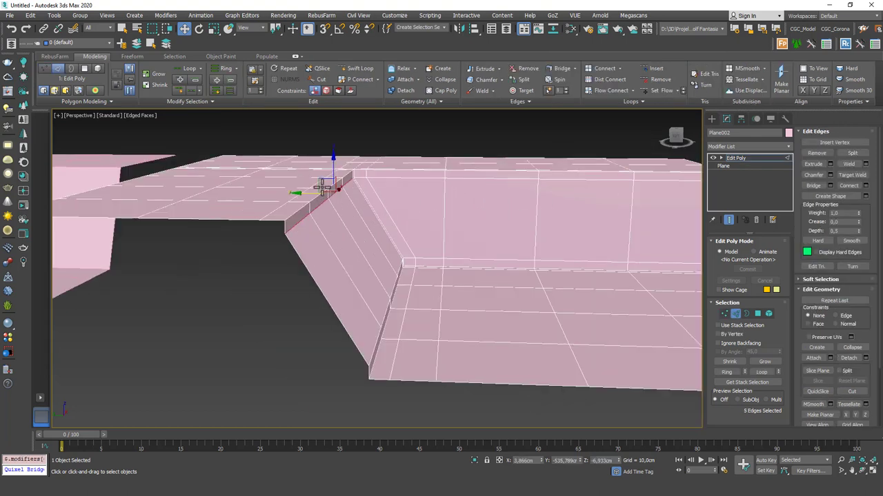
pyautogui.moveTo(317, 195); pyautogui.dragTo(326, 195)
# Select the slanted wall's five edges in the lower support loop and shift them to follow the slope.
pyautogui.scroll(3, 360, 366)
pyautogui.click(392, 334)
pyautogui.keyDown('ctrl'); pyautogui.click(417, 256); pyautogui.keyUp('ctrl')
pyautogui.keyDown('ctrl'); pyautogui.click(416, 245); pyautogui.keyUp('ctrl')
pyautogui.keyDown('ctrl'); pyautogui.click(424, 212); pyautogui.keyUp('ctrl')
pyautogui.keyDown('ctrl'); pyautogui.click(431, 194); pyautogui.keyUp('ctrl')
pyautogui.keyDown('alt'); pyautogui.moveTo(431, 193); pyautogui.dragTo(414, 352, button='middle'); pyautogui.keyUp('alt')
pyautogui.scroll(2, 424, 262)
pyautogui.keyDown('ctrl'); pyautogui.click(412, 333); pyautogui.keyUp('ctrl')
pyautogui.scroll(-5, 377, 350)
pyautogui.keyDown('alt'); pyautogui.moveTo(361, 338); pyautogui.dragTo(425, 299, button='middle'); pyautogui.keyUp('alt')
pyautogui.scroll(2, 300, 355)
pyautogui.moveTo(306, 362); pyautogui.dragTo(299, 360)
pyautogui.keyDown('alt'); pyautogui.moveTo(300, 353); pyautogui.dragTo(346, 333, button='middle'); pyautogui.keyUp('alt')
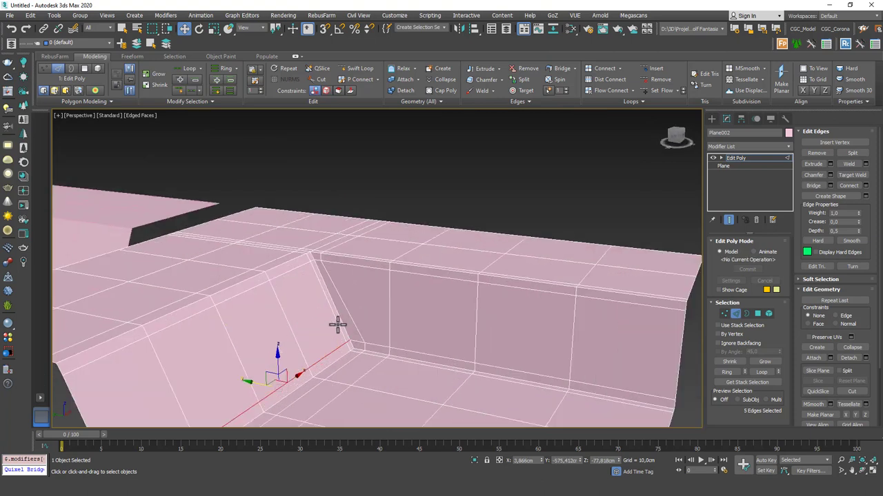